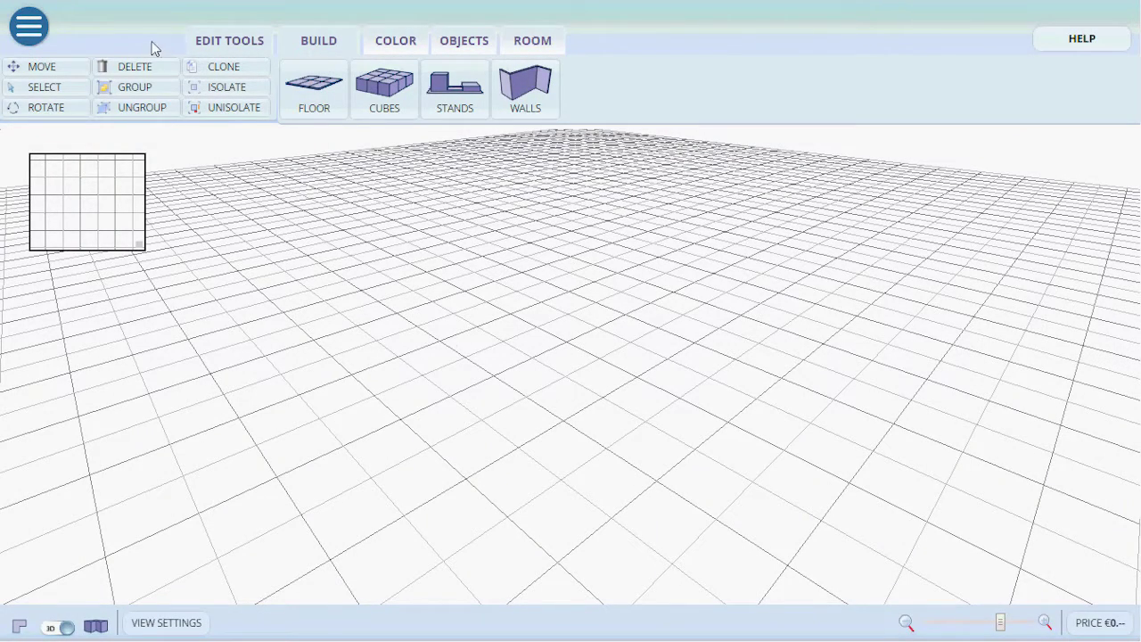
Glance at the file menu, browse the COLOR and OBJECTS tools, then open ROOM's 2D plan
left_click(29, 27)
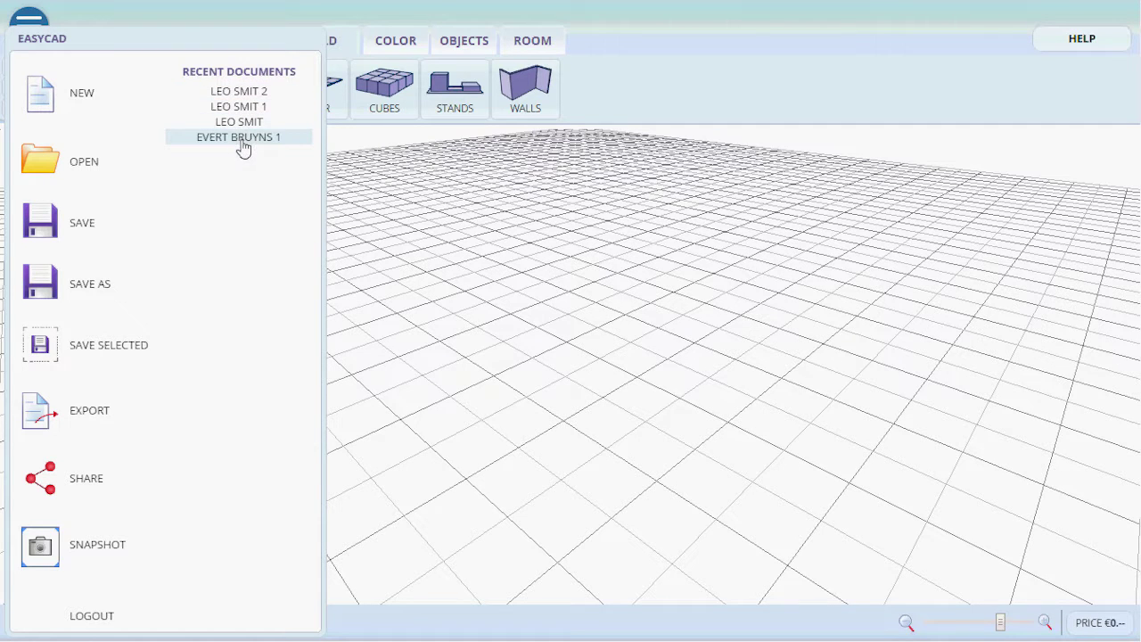
left_click(246, 27)
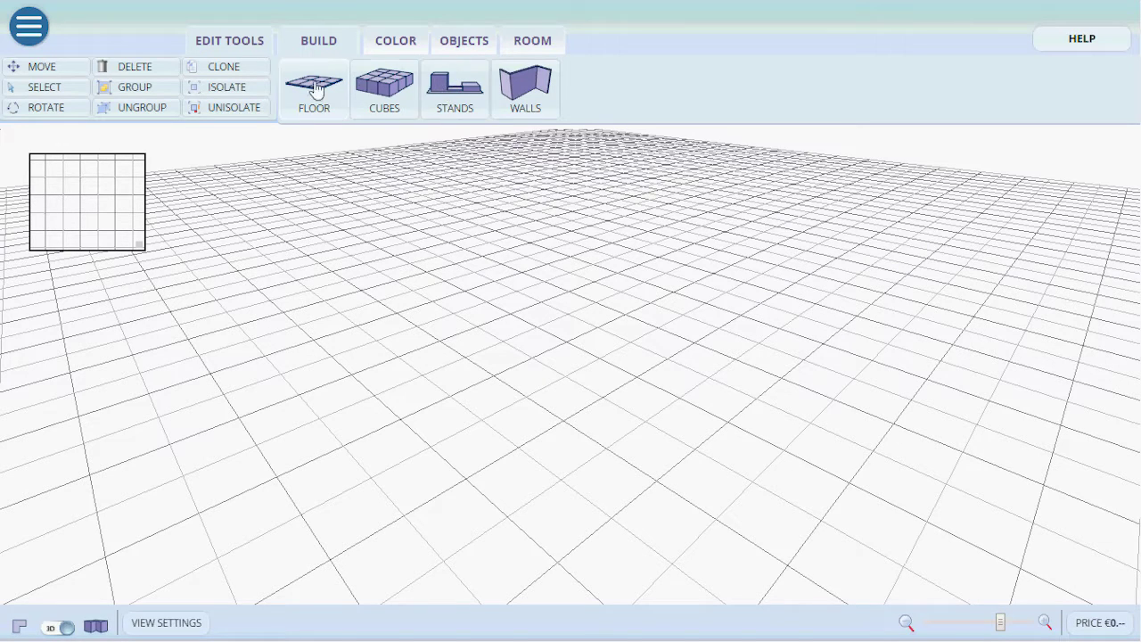
left_click(399, 46)
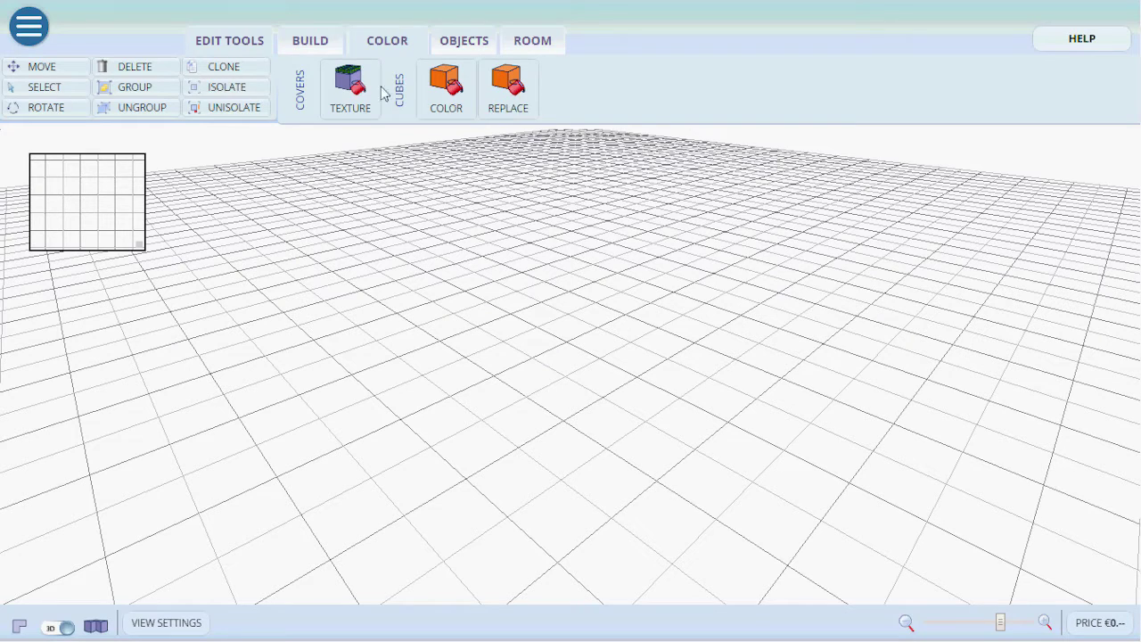
left_click(466, 47)
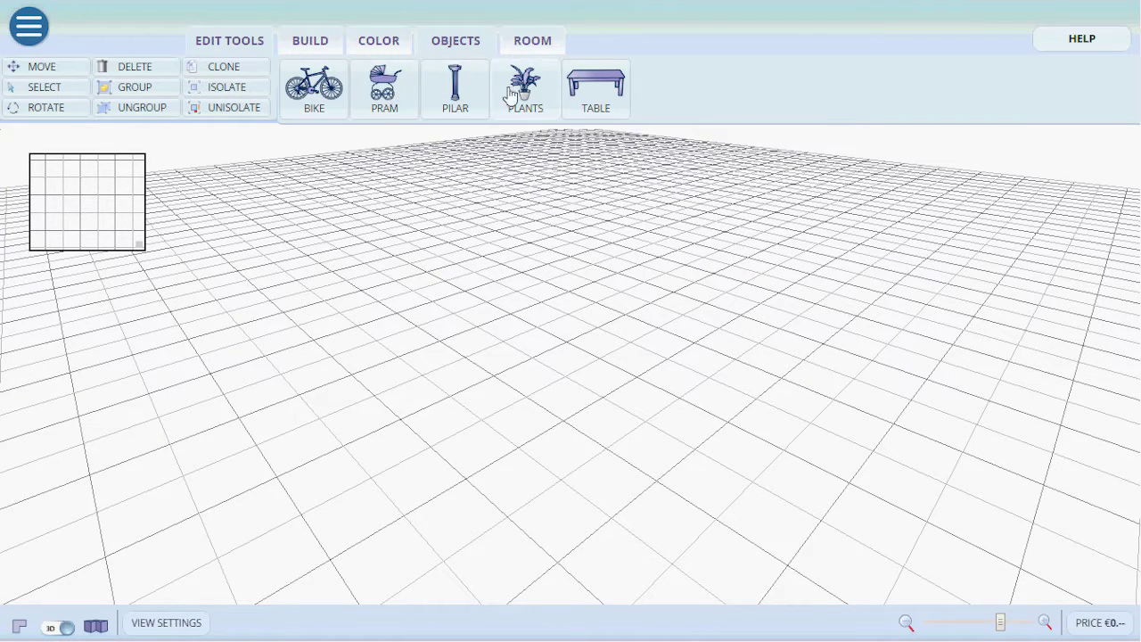
left_click(528, 52)
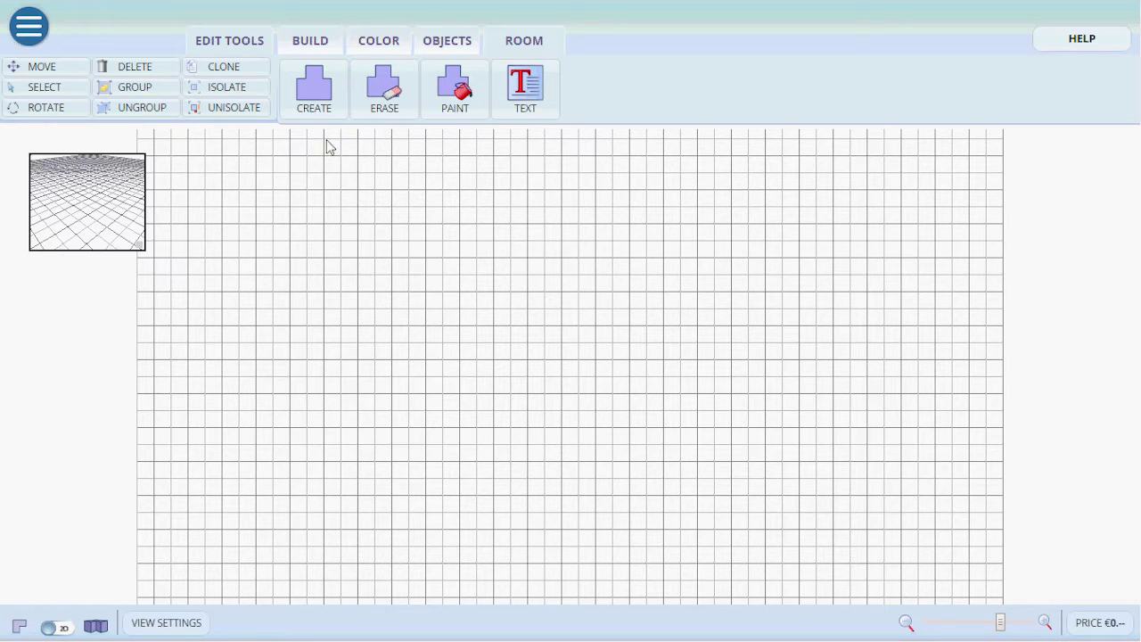
Return to the BUILD tools and toggle the view to 2D and back to 3D
left_click(309, 44)
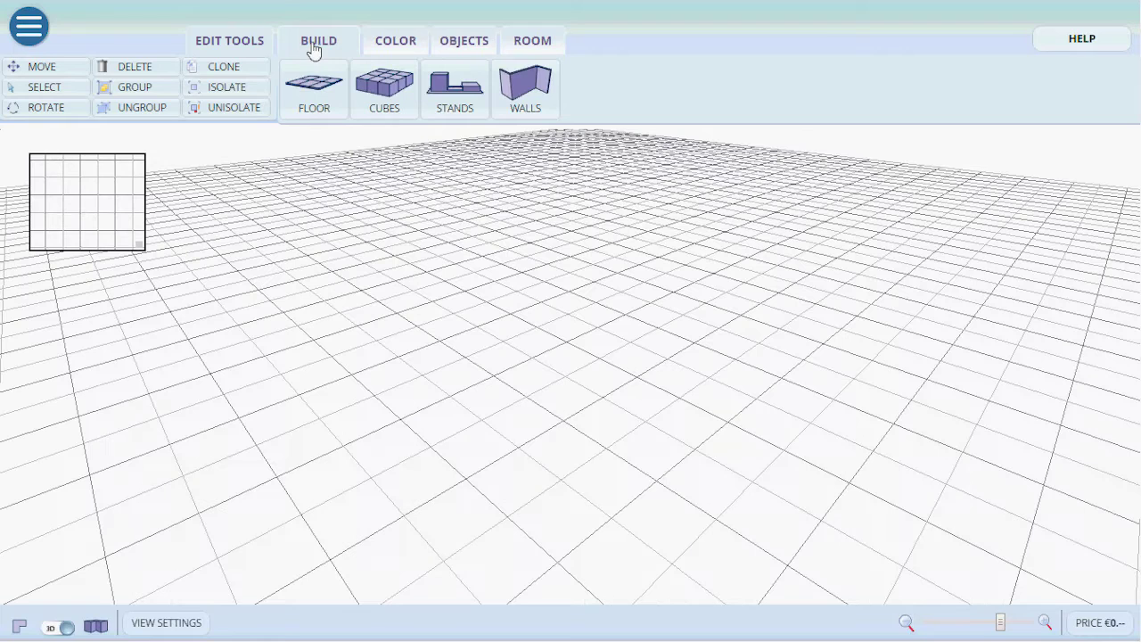
left_click(19, 627)
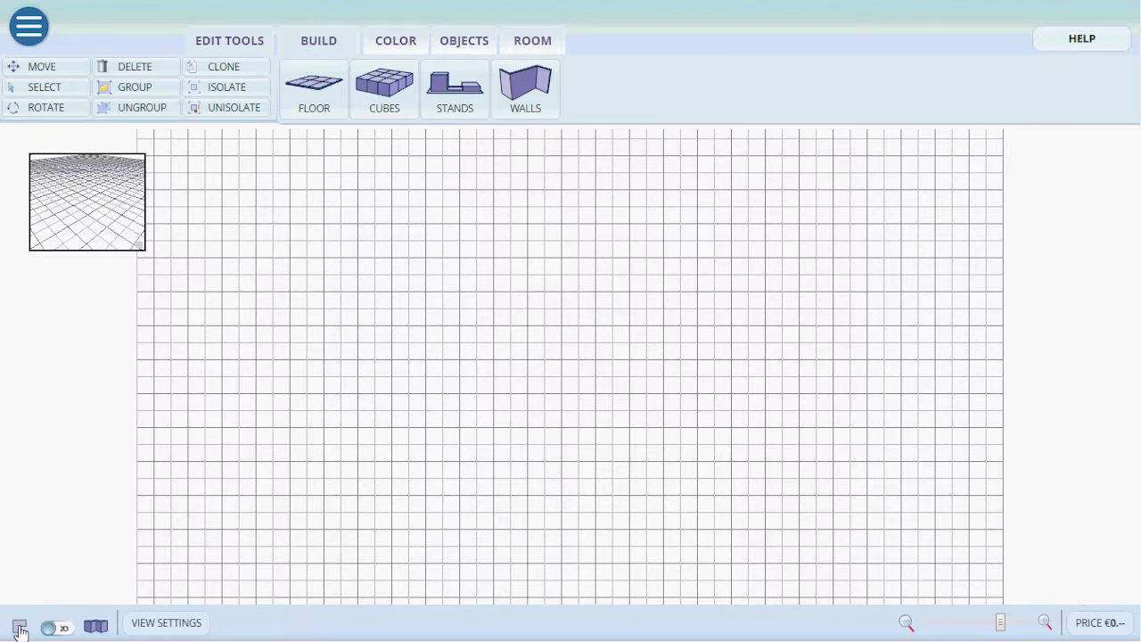
left_click(99, 630)
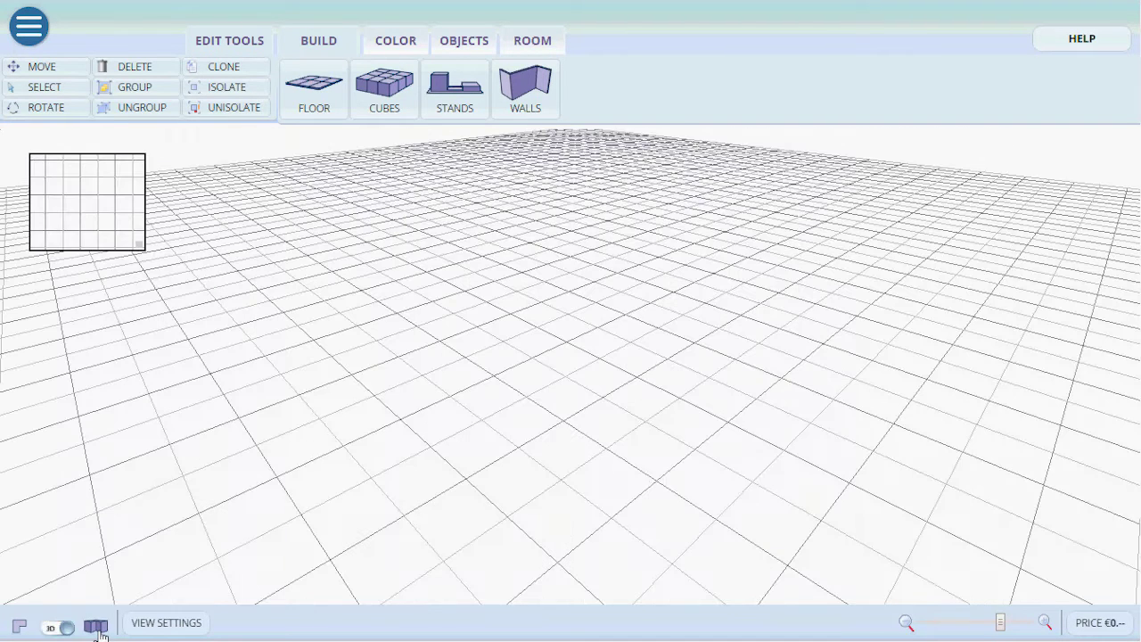
In View Settings, turn the floor grid off and back on, then zoom out slightly
left_click(168, 624)
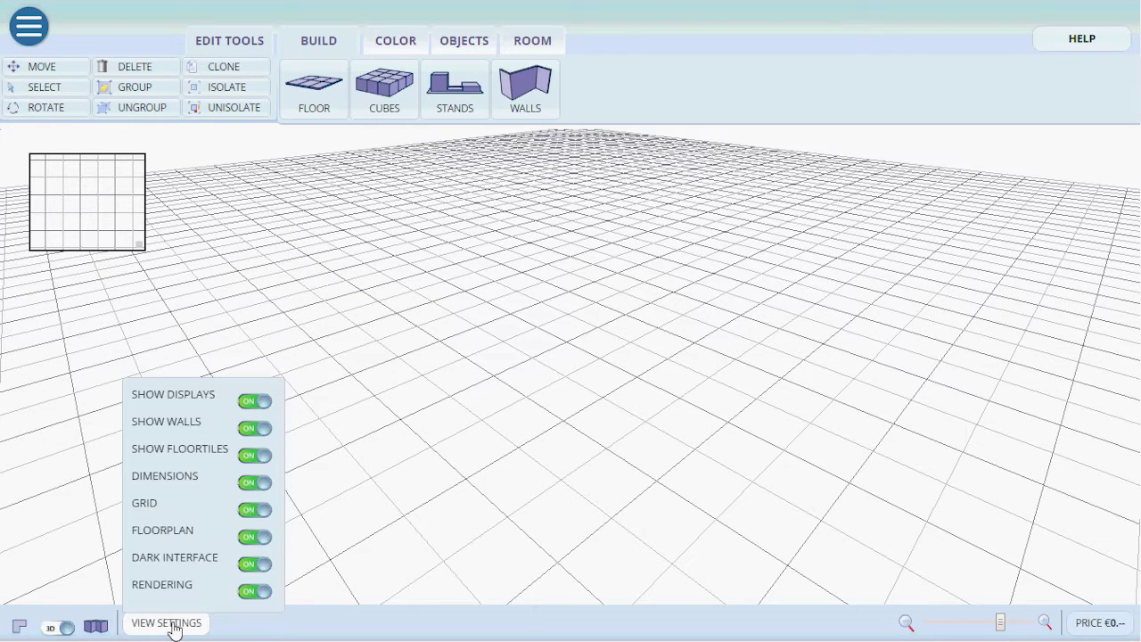
left_click(257, 511)
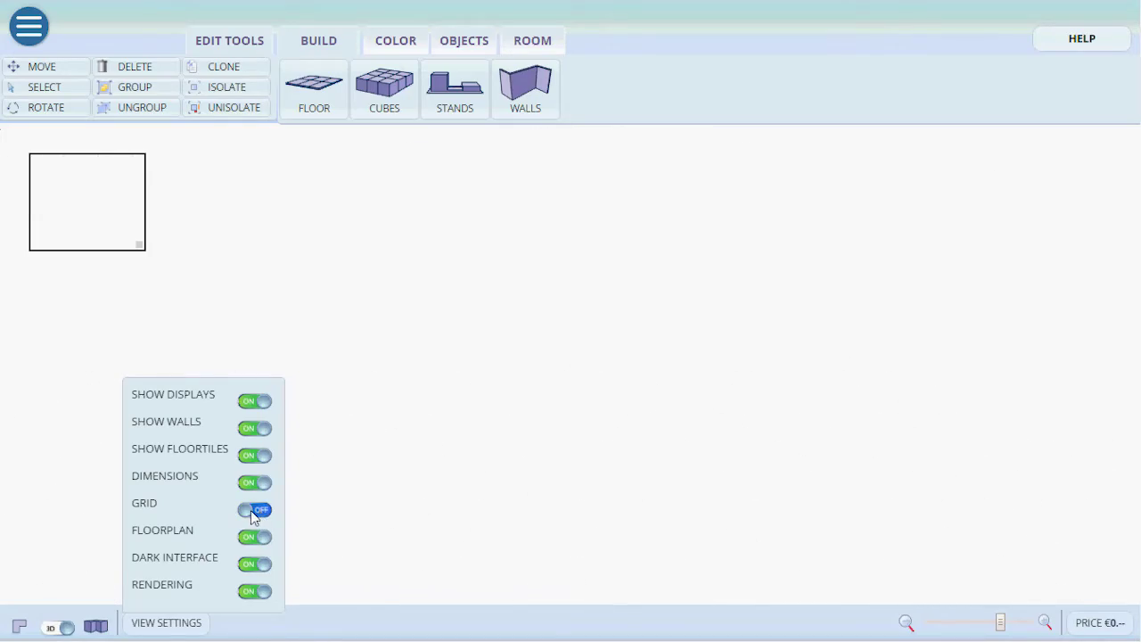
left_click(255, 510)
left_click(183, 623)
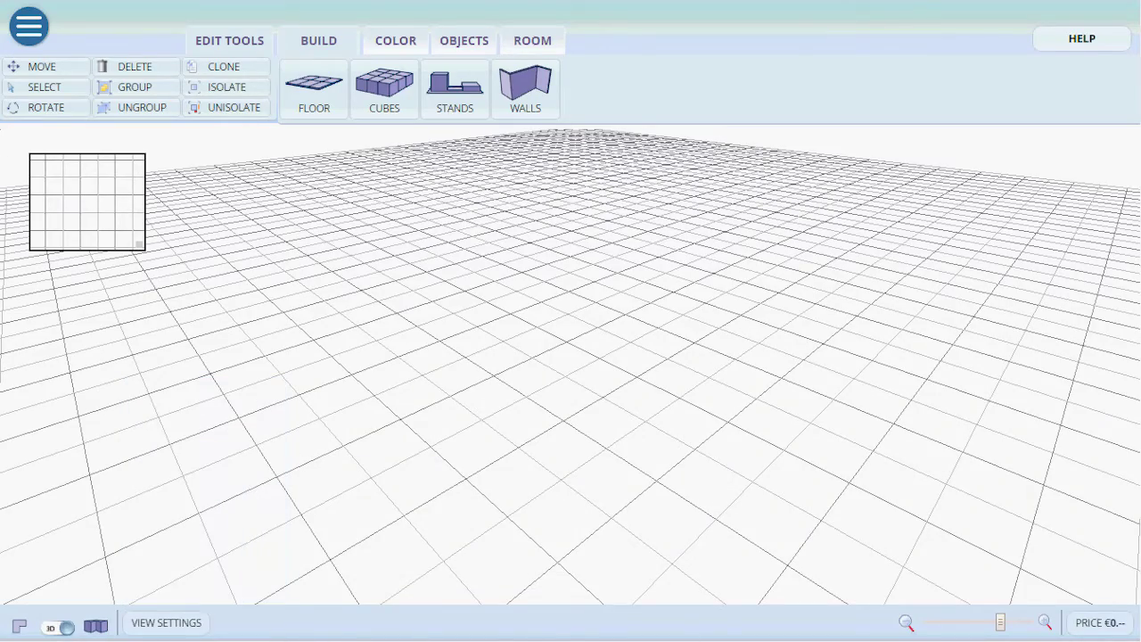
mouse_move(1000, 623)
left_mouse_down()
mouse_move(977, 626)
mouse_move(1005, 629)
mouse_move(989, 630)
left_mouse_up()
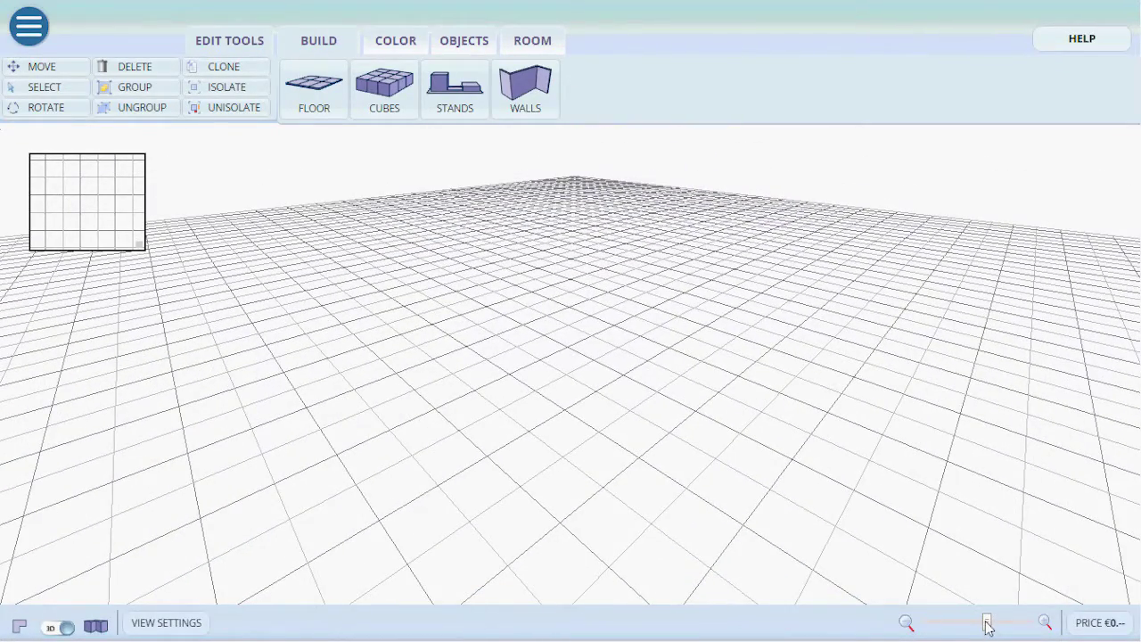
Check the price summary shows a €0 total, then zoom out over the empty floor
left_click(1110, 628)
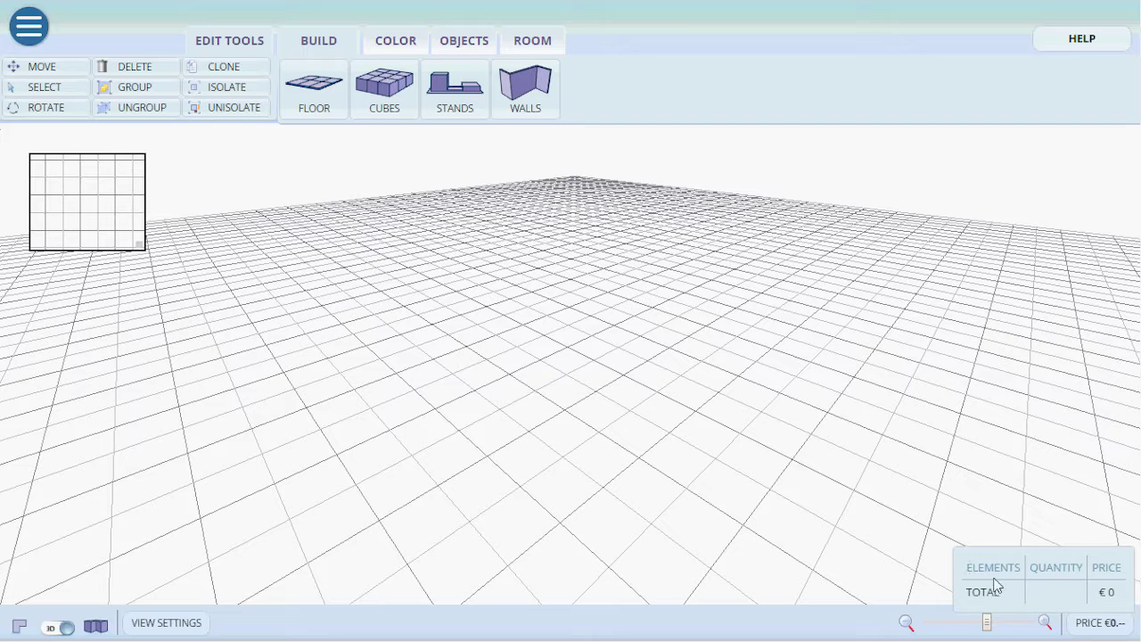
double_click(1033, 567)
left_click(1053, 586)
left_click(1104, 621)
scroll(588, 374, "down", 2)
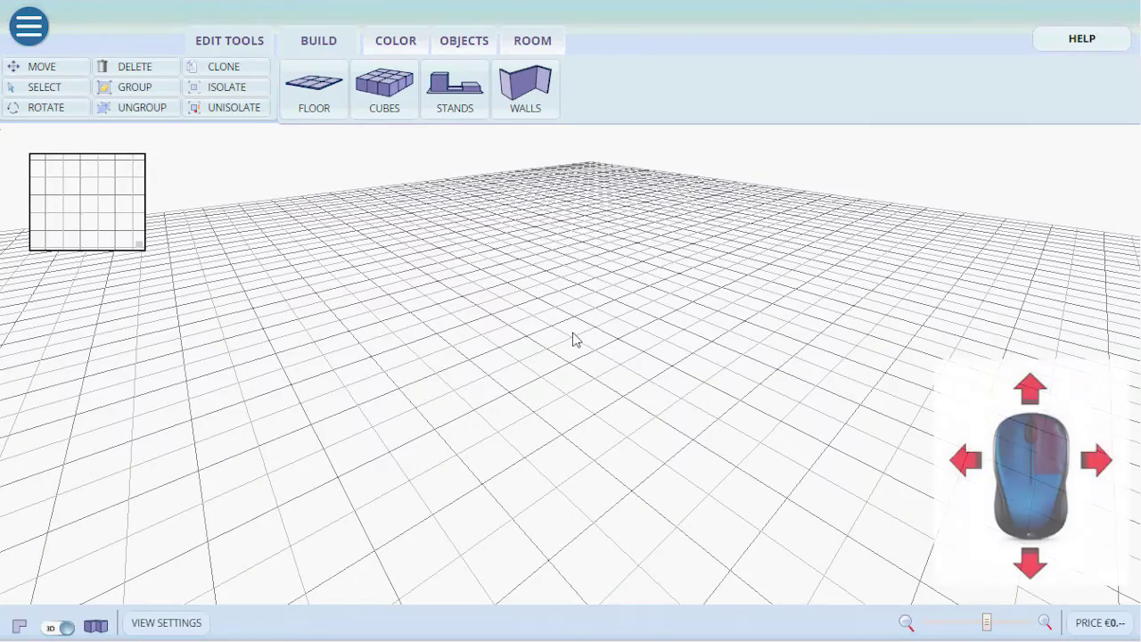
mouse_move(574, 339)
right_mouse_down()
mouse_move(738, 341)
mouse_move(609, 341)
mouse_move(601, 446)
mouse_move(563, 331)
right_mouse_up()
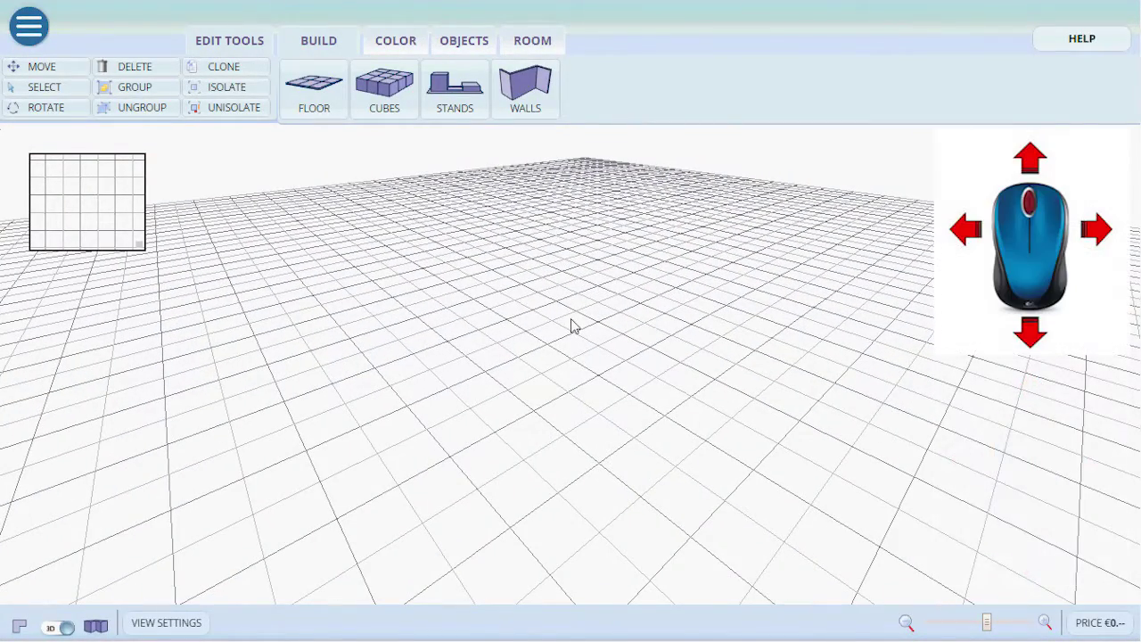
mouse_move(573, 326)
middle_mouse_down()
mouse_move(760, 334)
mouse_move(611, 318)
mouse_move(585, 330)
middle_mouse_up()
scroll(585, 328, "down", 2)
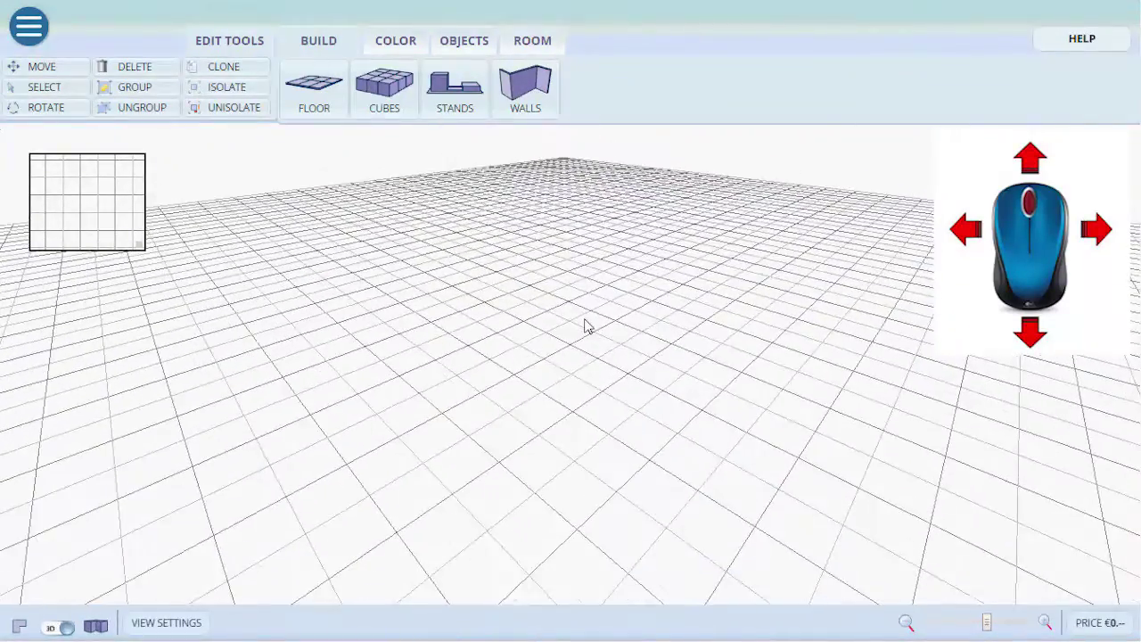
scroll(576, 327, "up", 4)
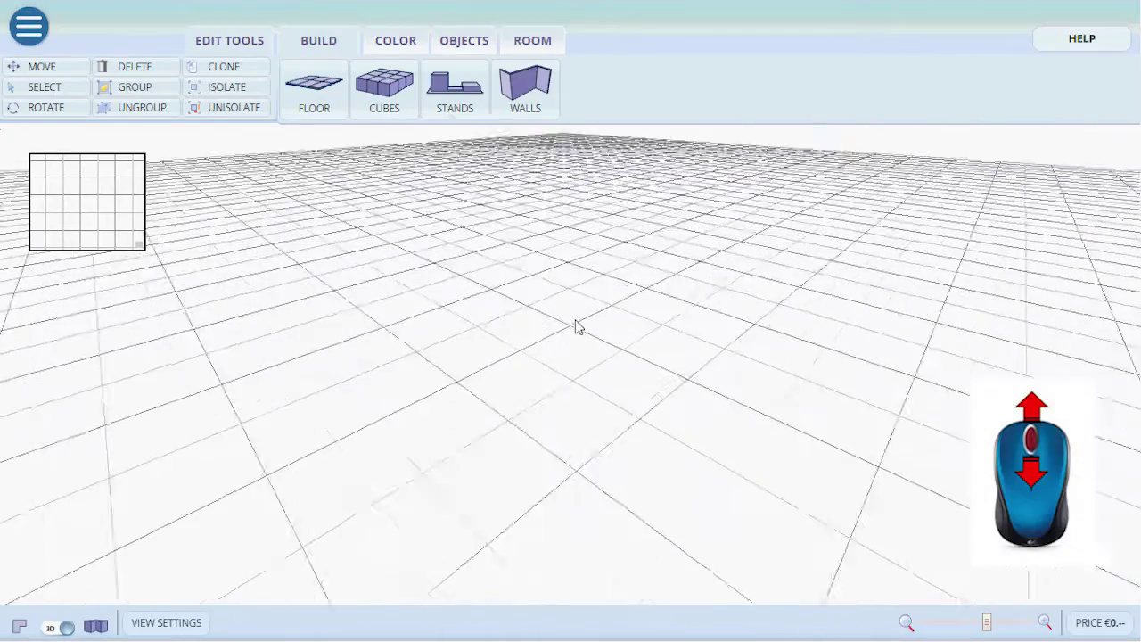
scroll(575, 327, "down", 4)
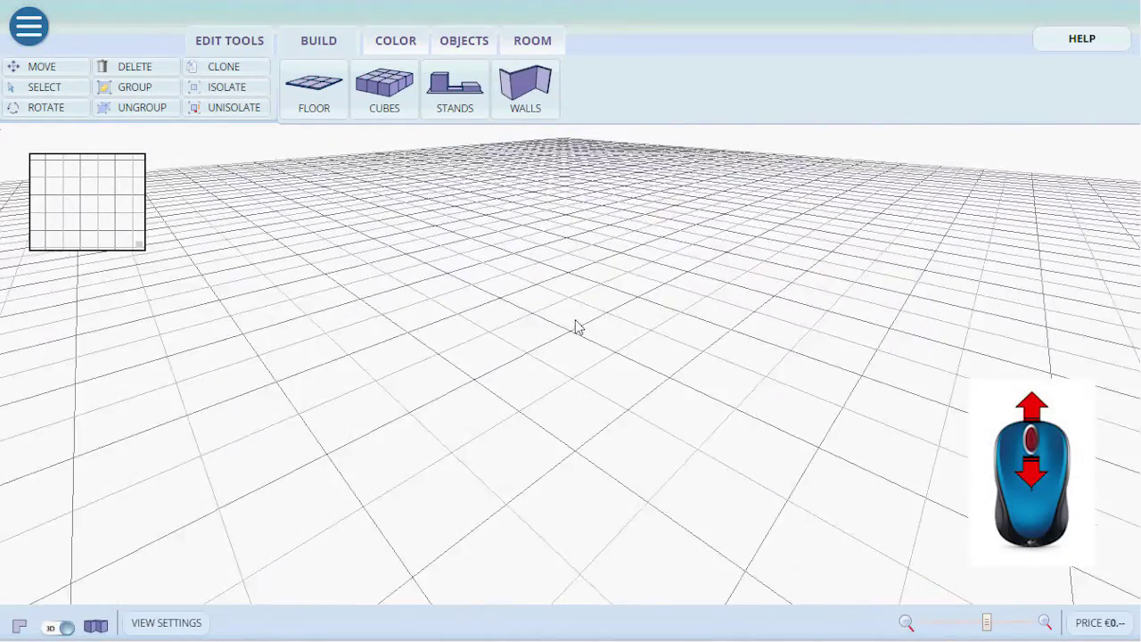
scroll(575, 327, "down", 3)
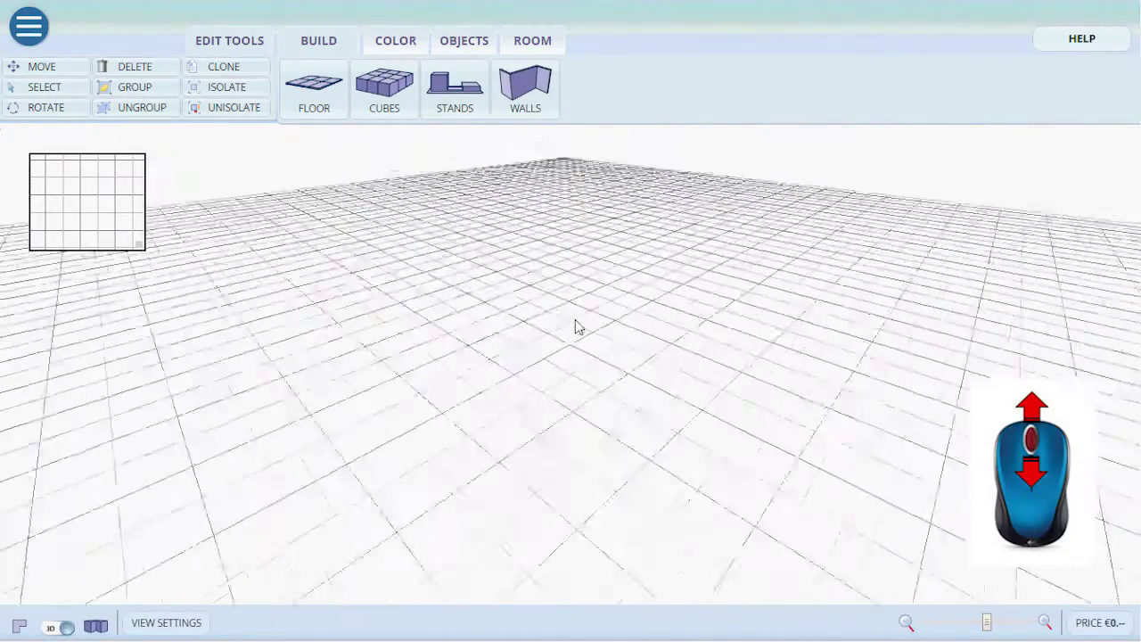
scroll(576, 328, "up", 1)
left_click_drag(576, 327, 541, 363)
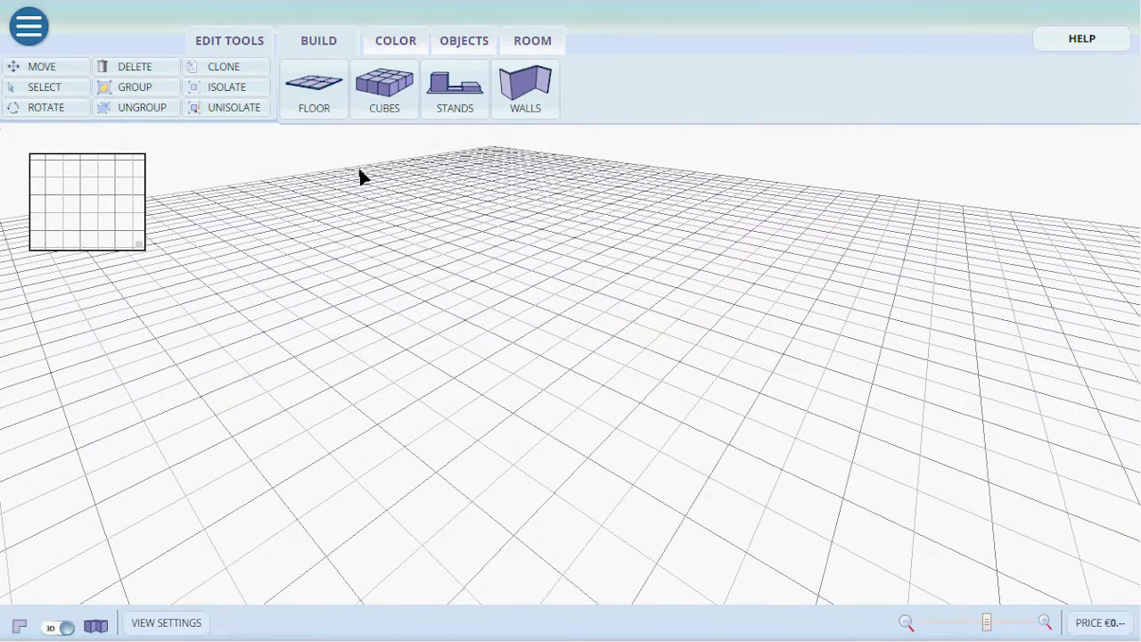
left_click(317, 100)
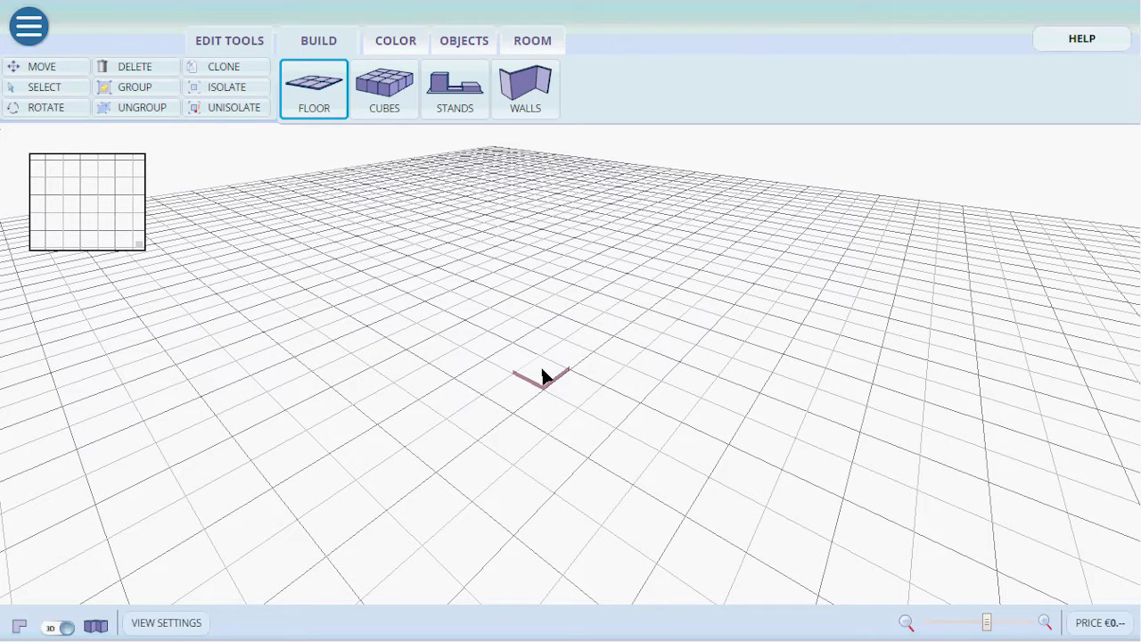
right_click(543, 375)
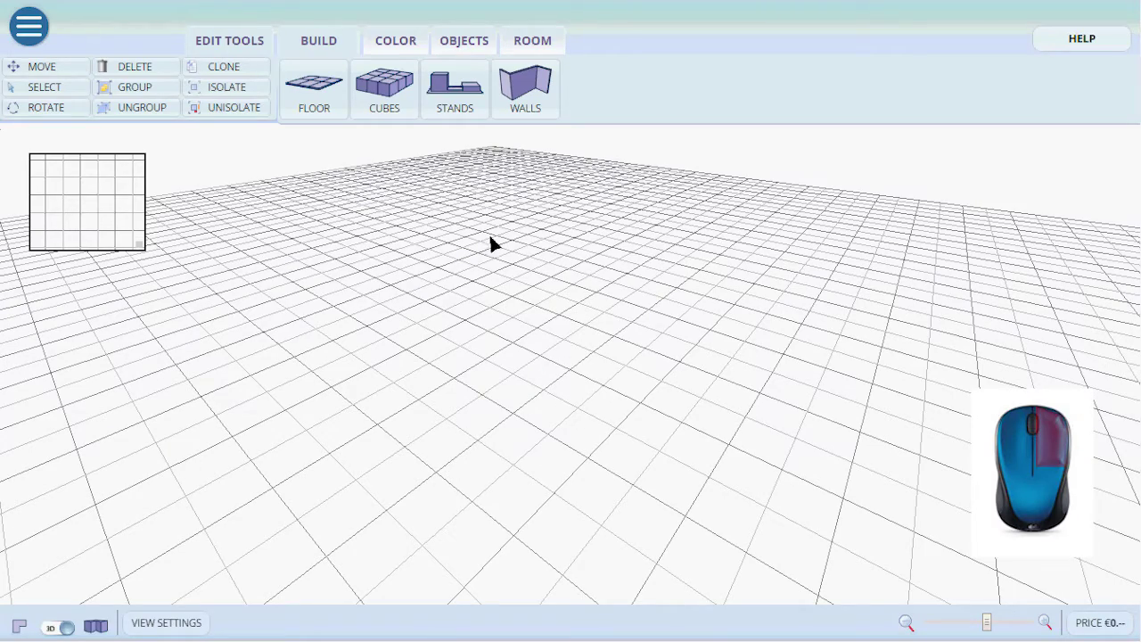
left_click(379, 96)
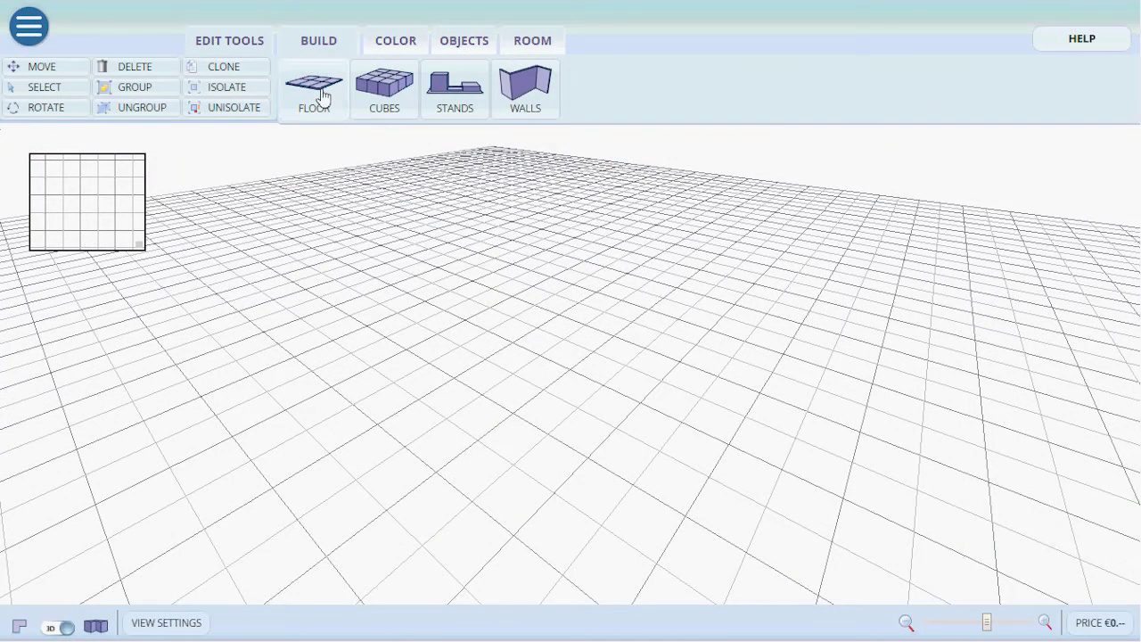
Lay a large rectangular floor piece on the grid
left_click(323, 96)
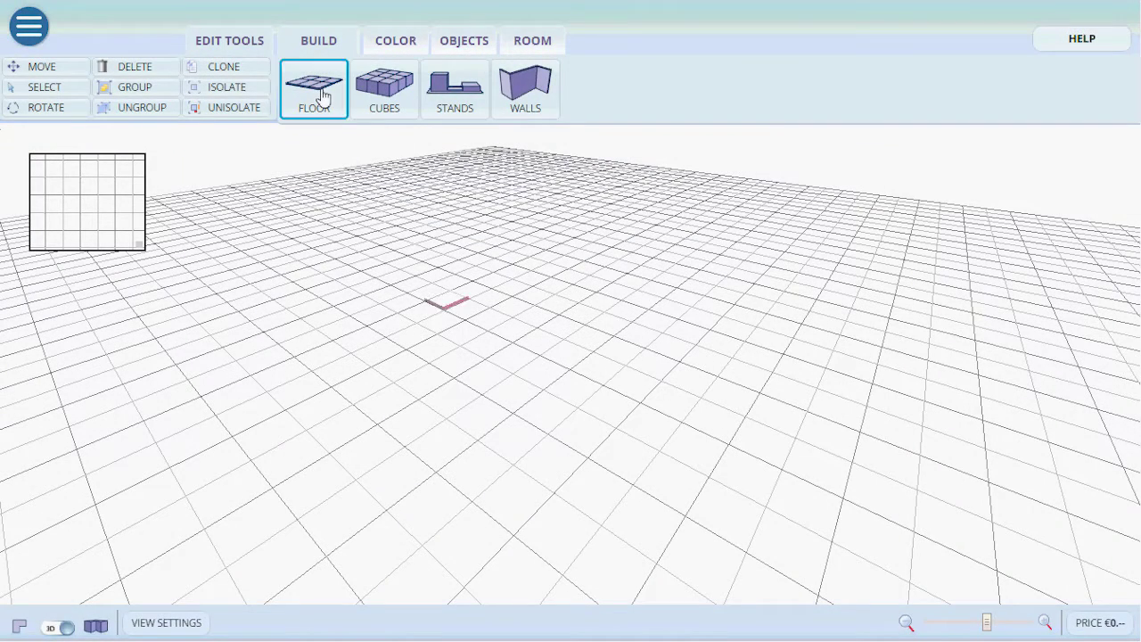
left_click_drag(523, 372, 527, 514)
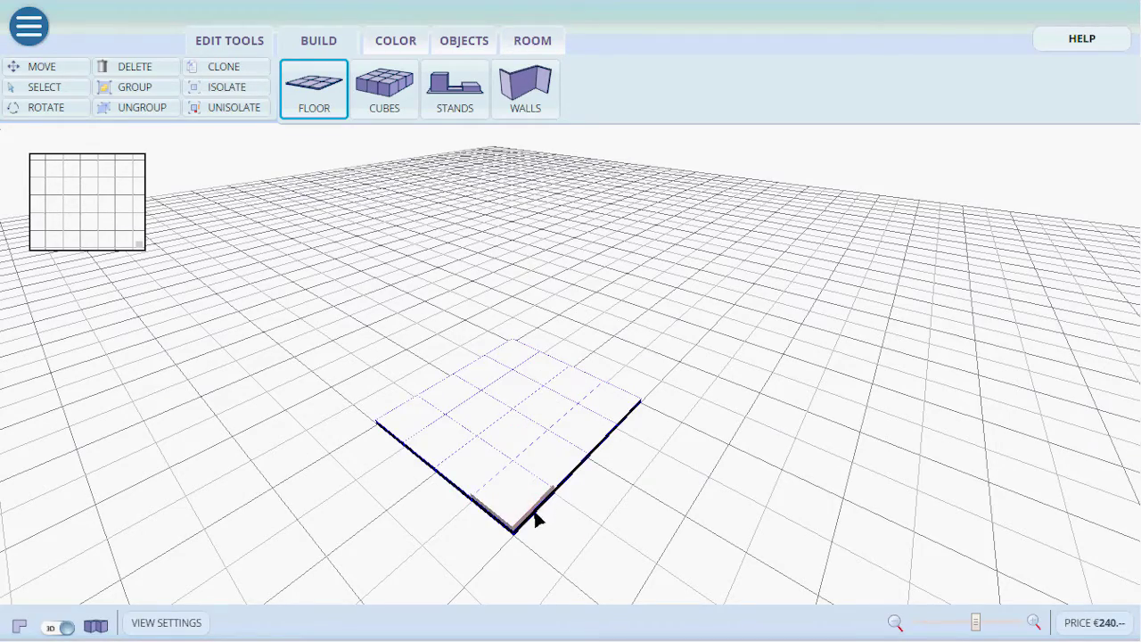
right_click_drag(534, 517, 553, 427)
Build a grey cube block across the floor, then orbit to view the platforms from above
left_click(385, 89)
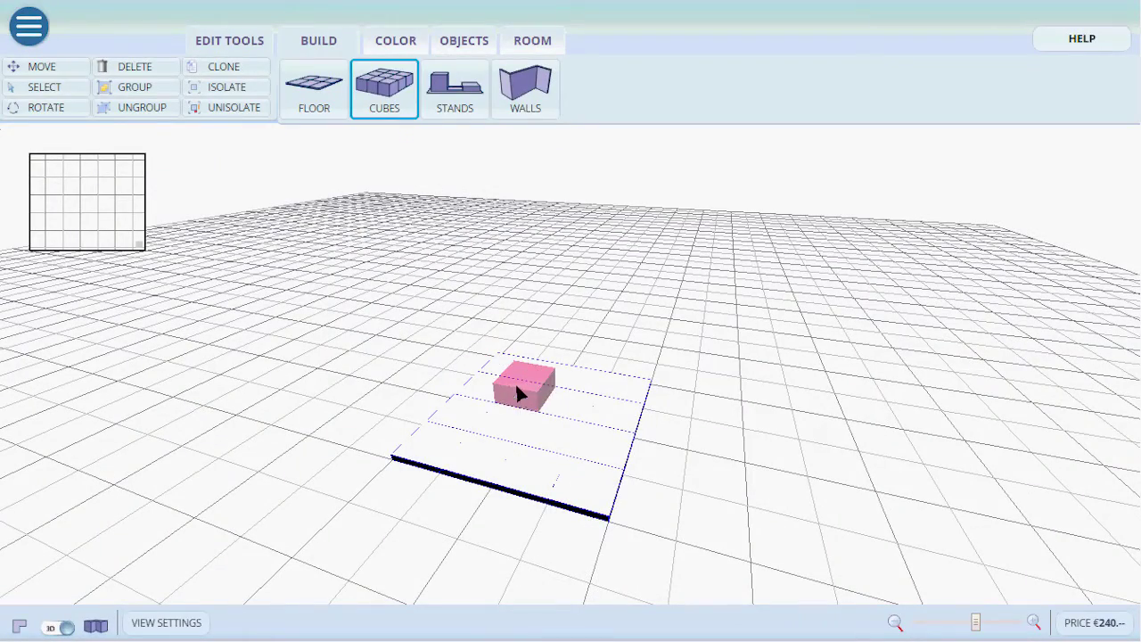
left_click_drag(522, 395, 522, 453)
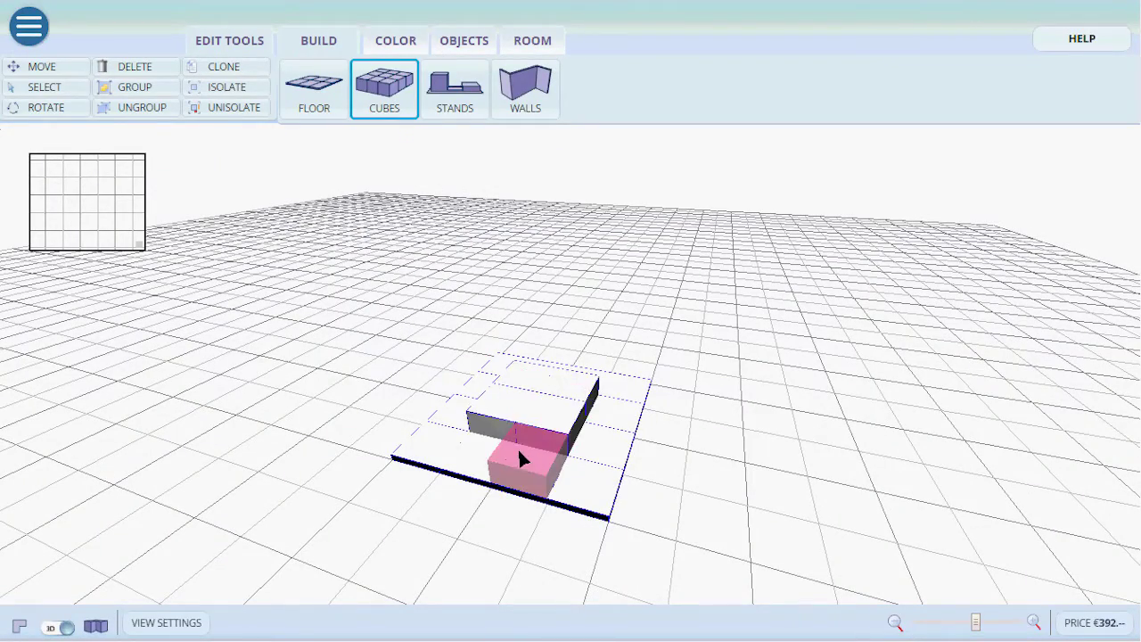
right_click_drag(522, 453, 573, 463)
left_click_drag(573, 463, 342, 450)
right_click_drag(341, 450, 491, 407)
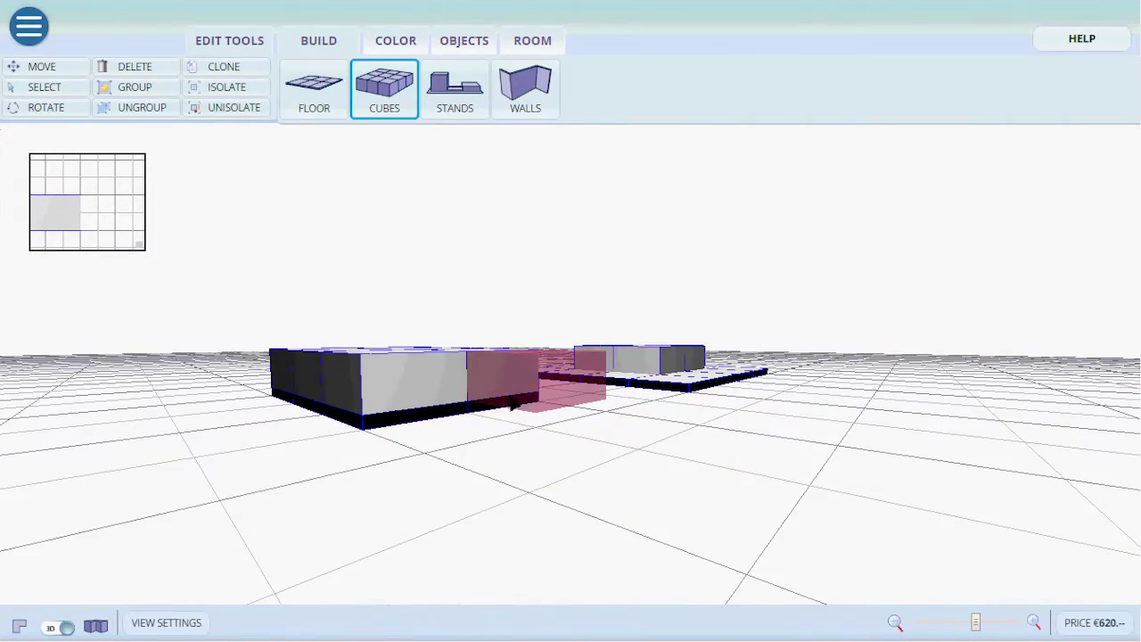
key("Escape")
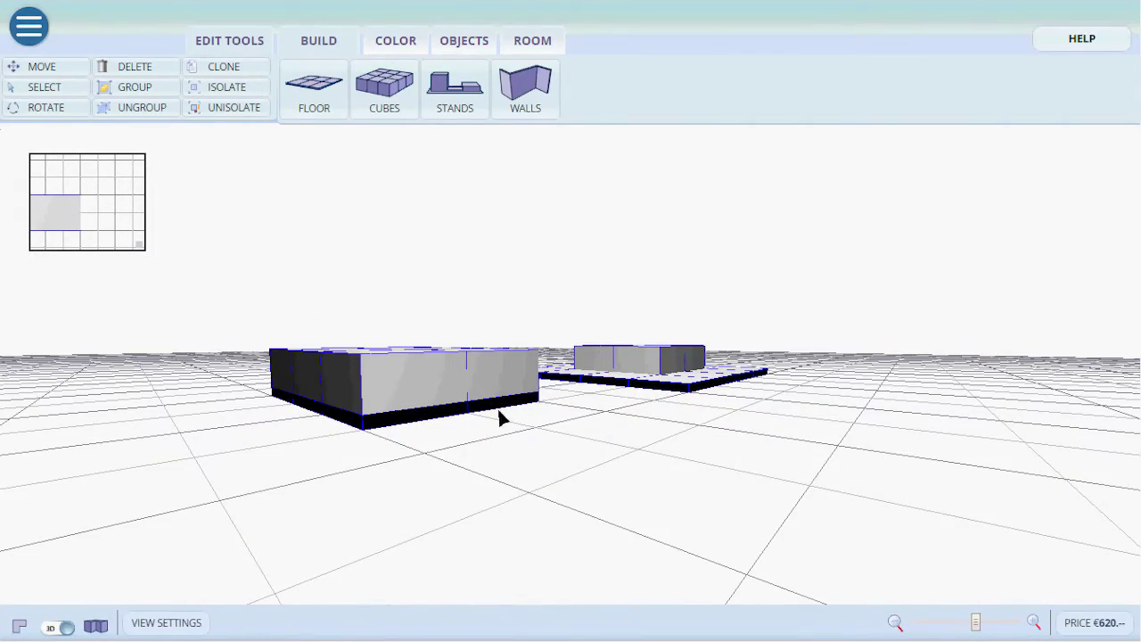
right_click_drag(618, 408, 478, 458)
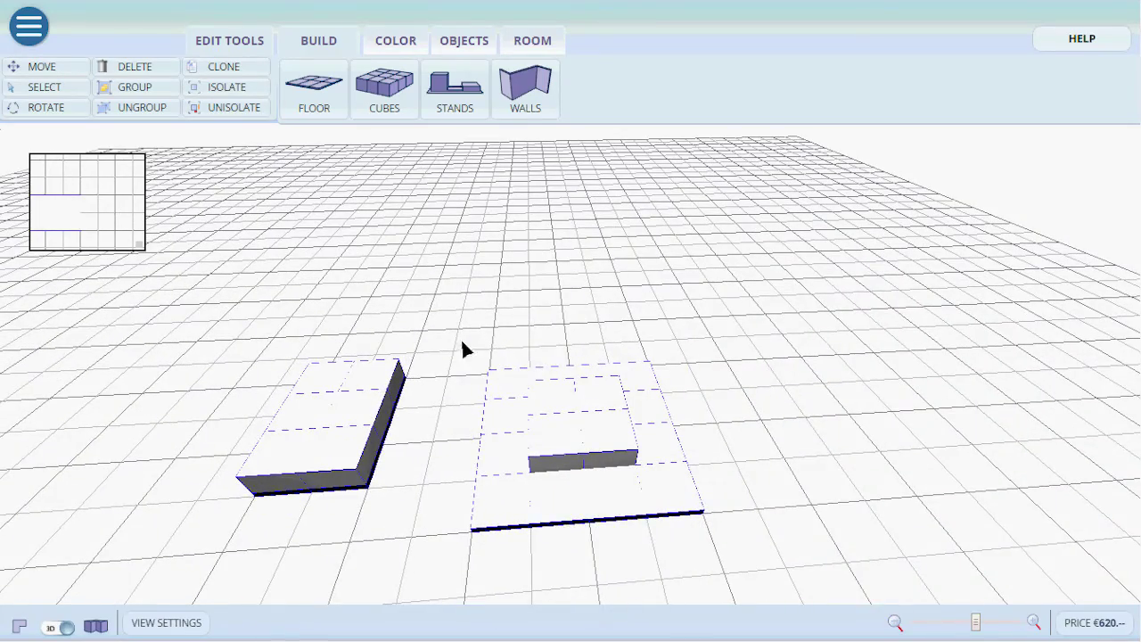
Place a simple straight stand preset on the floor at the right
left_click(457, 105)
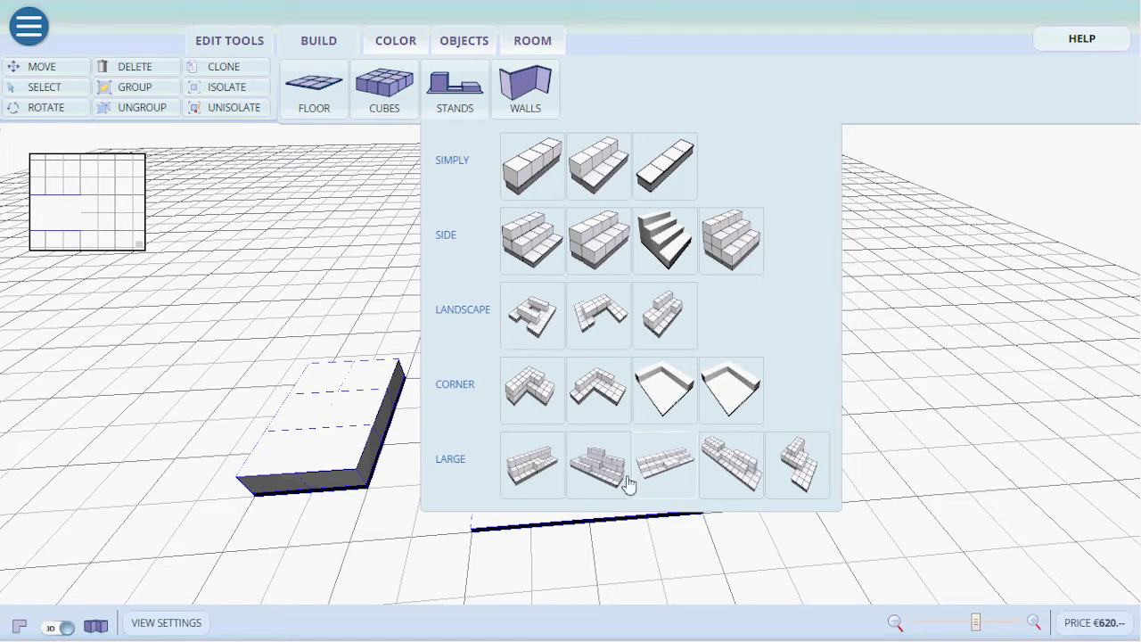
left_click(579, 169)
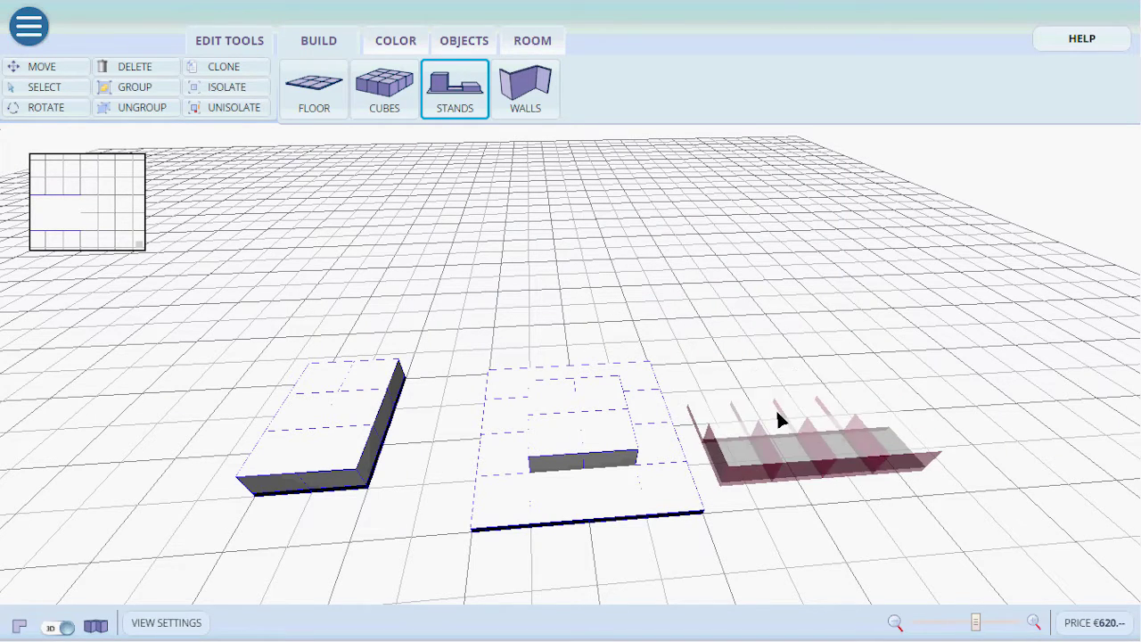
left_click(757, 369)
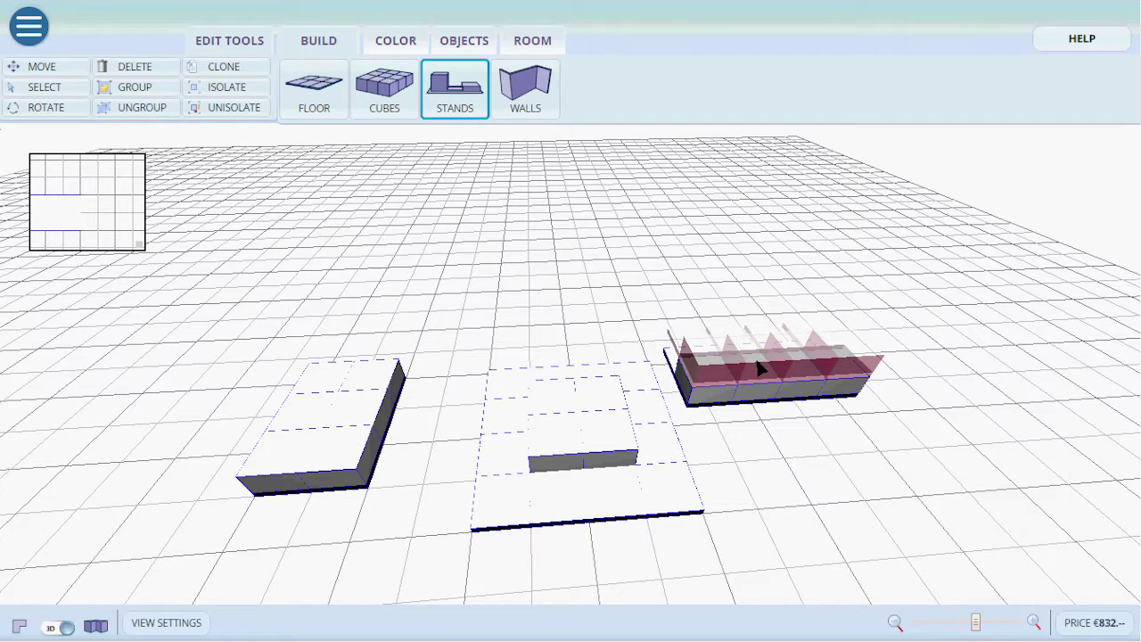
right_click(758, 368)
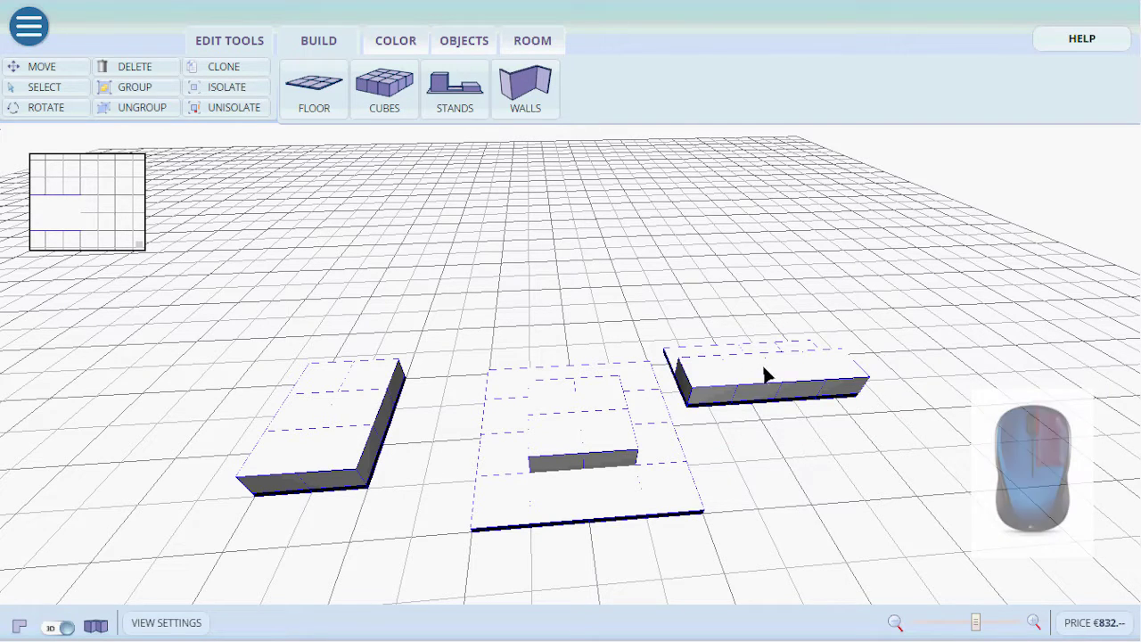
Rotate the new stand about its vertical axis and drag it into position
left_click(764, 379)
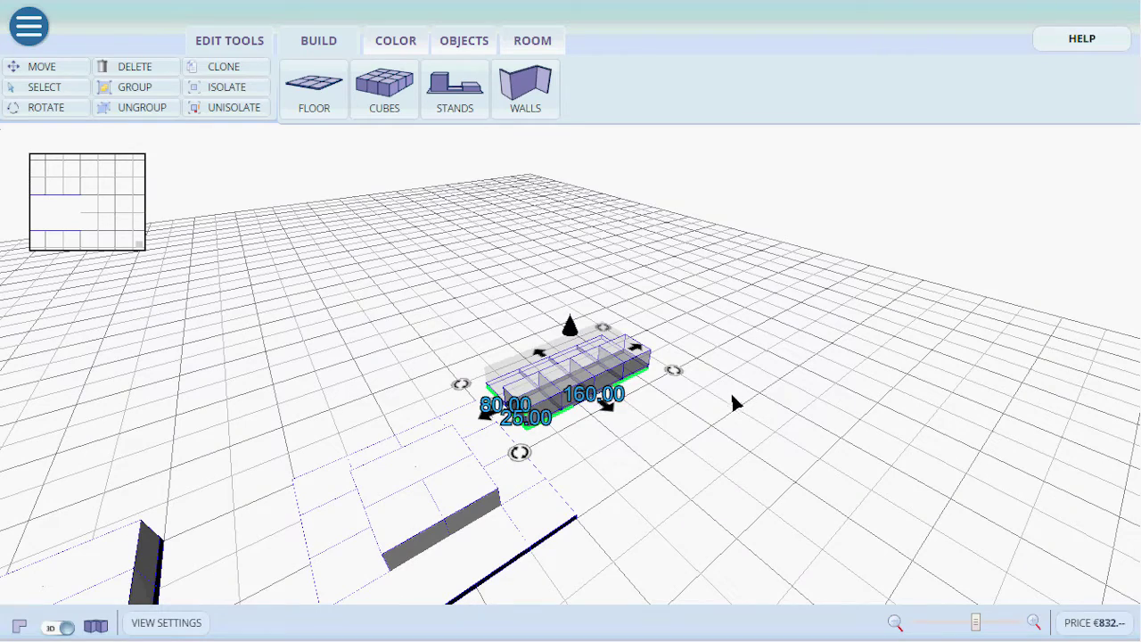
left_click_drag(676, 371, 321, 318)
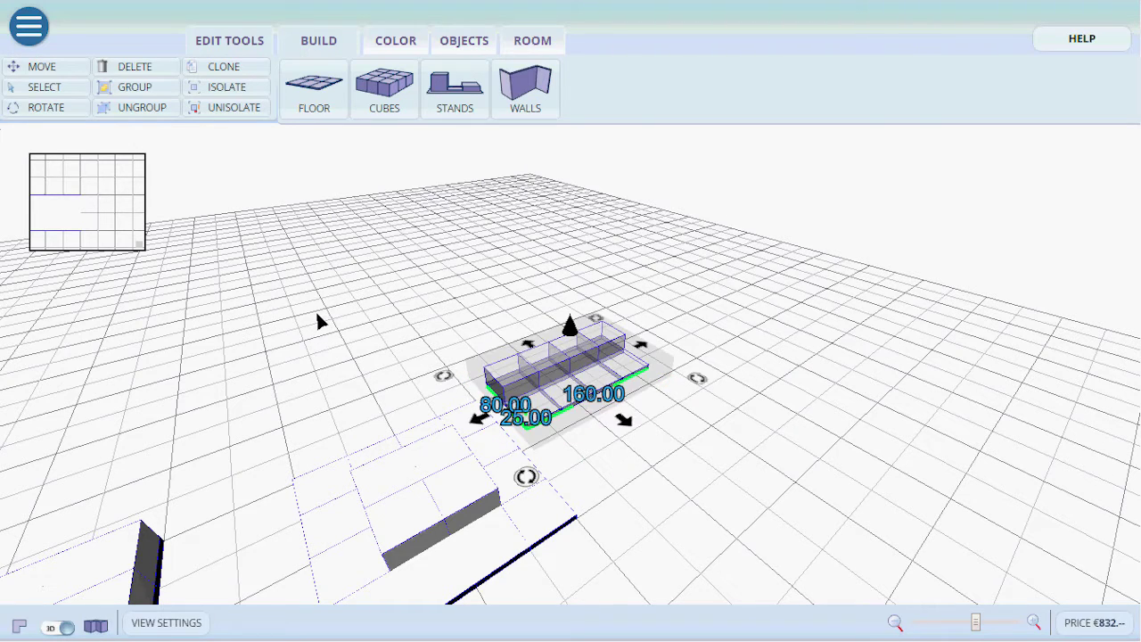
left_click_drag(525, 478, 383, 375)
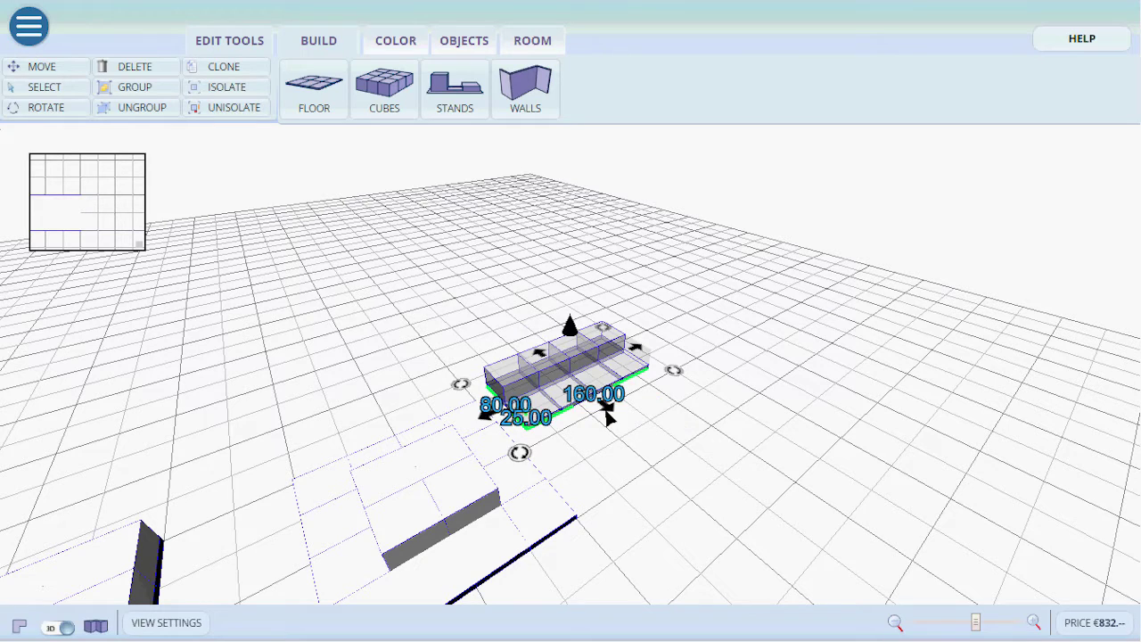
left_click_drag(608, 412, 652, 452)
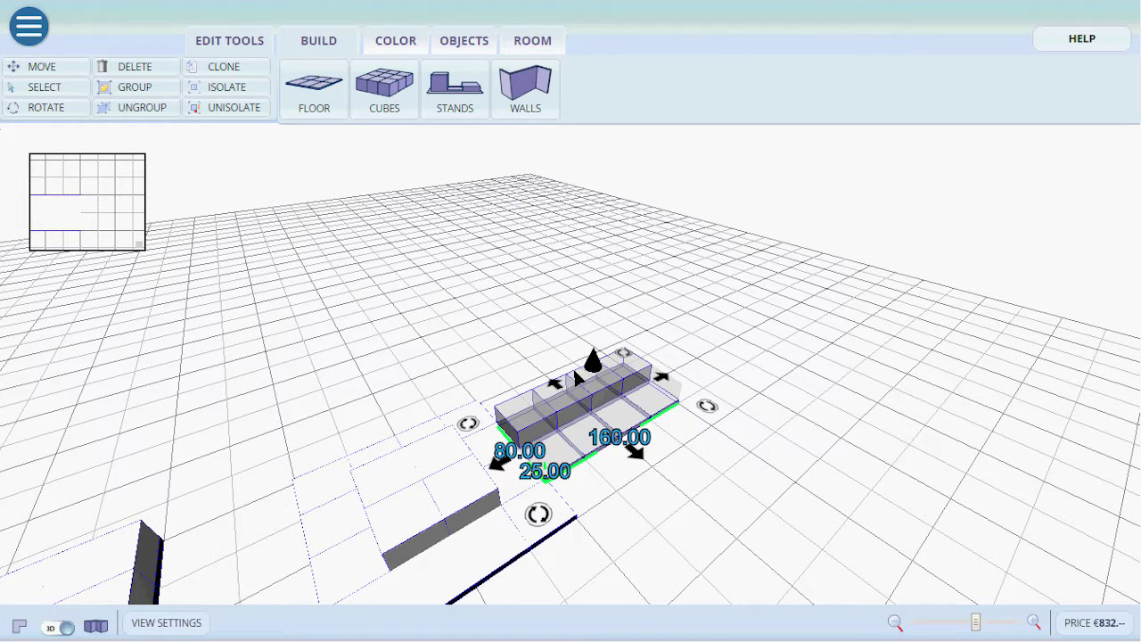
left_click_drag(549, 375, 556, 472)
left_click(495, 443)
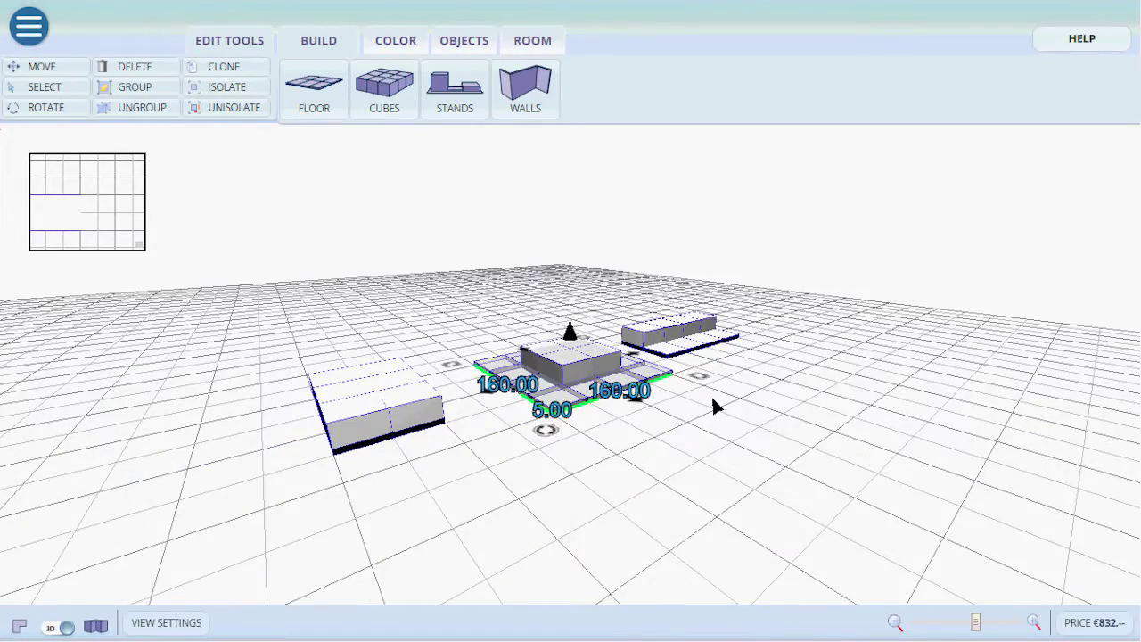
Move the 160×160 platform up-left, turn it about 90°, and nudge its small block
left_click_drag(713, 403, 693, 450)
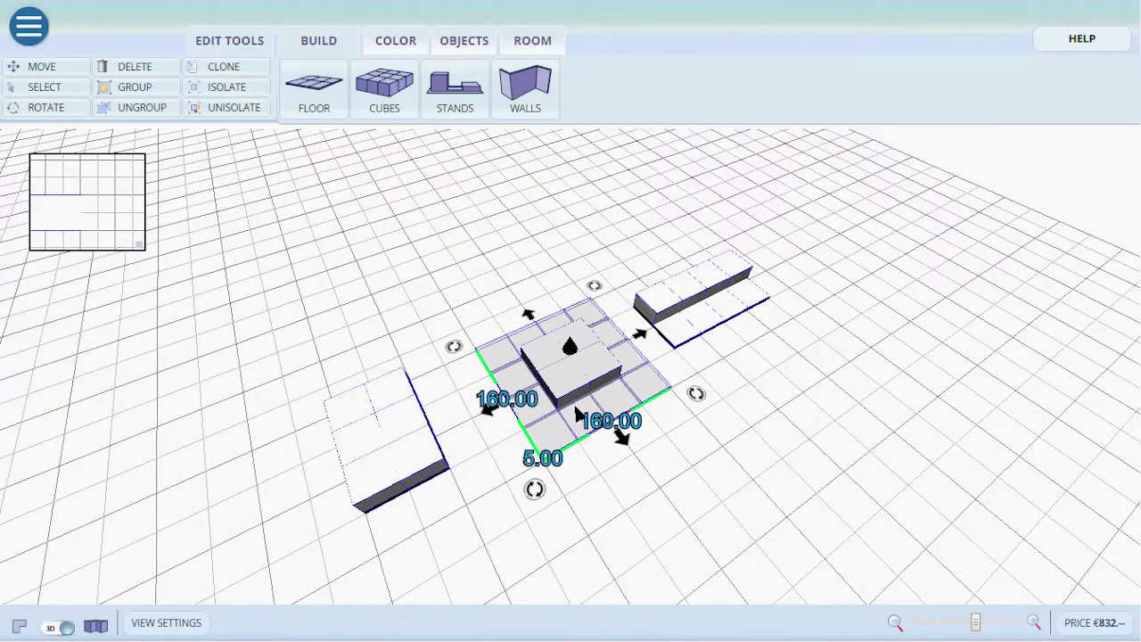
left_click_drag(585, 420, 606, 393)
left_click_drag(698, 395, 542, 479)
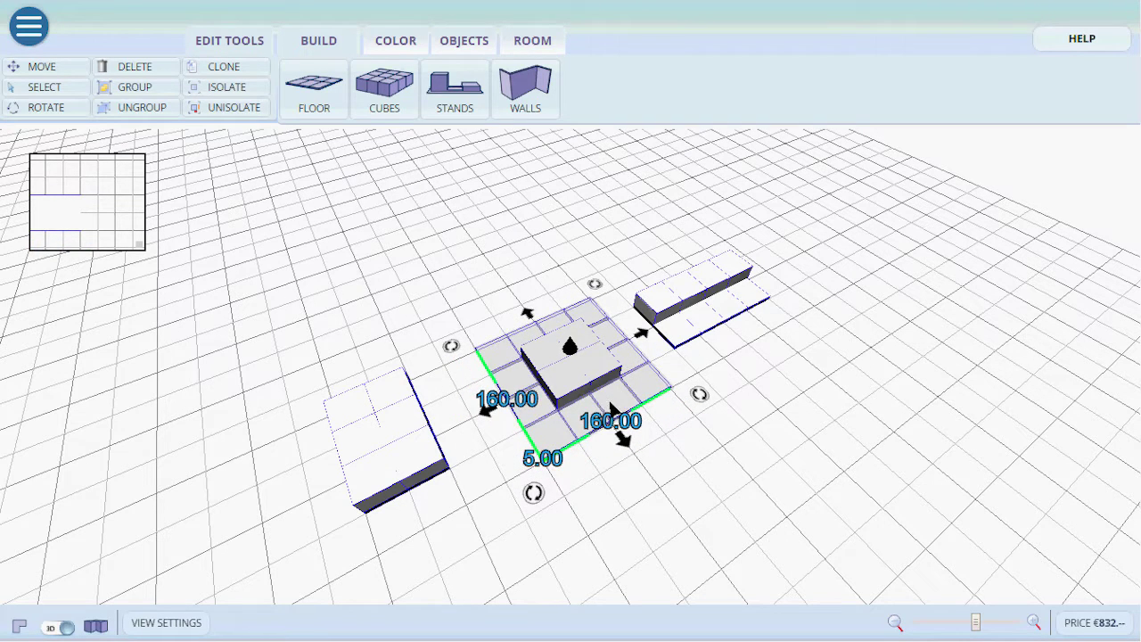
left_click_drag(611, 408, 539, 283)
left_click_drag(504, 374, 757, 355)
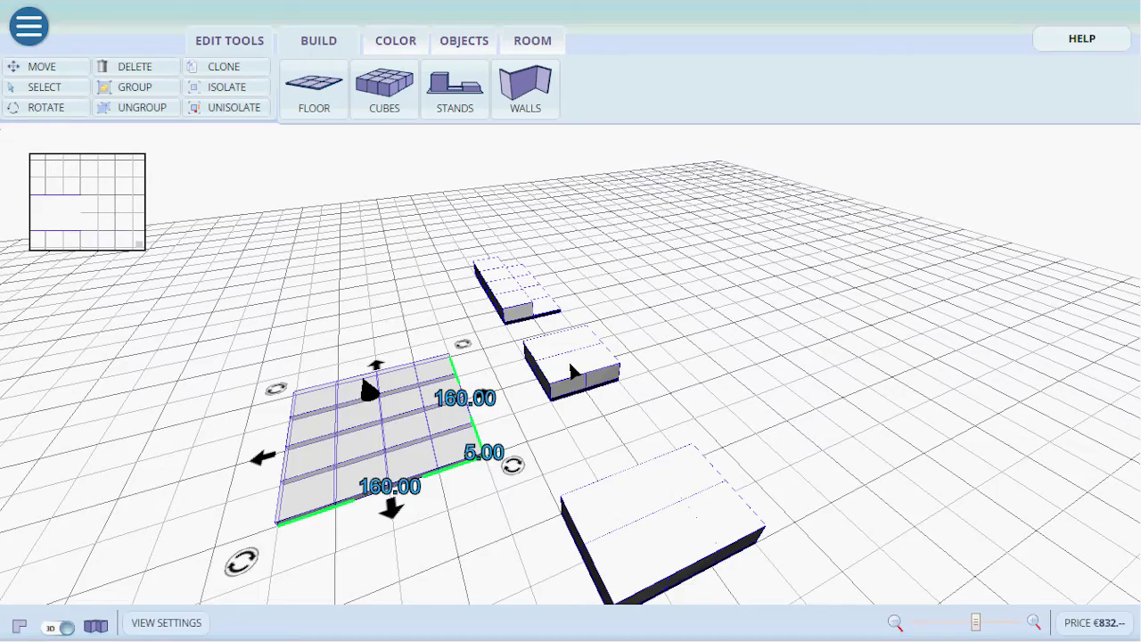
left_click(572, 371)
mouse_move(622, 378)
left_mouse_down()
mouse_move(677, 367)
mouse_move(621, 377)
left_mouse_up()
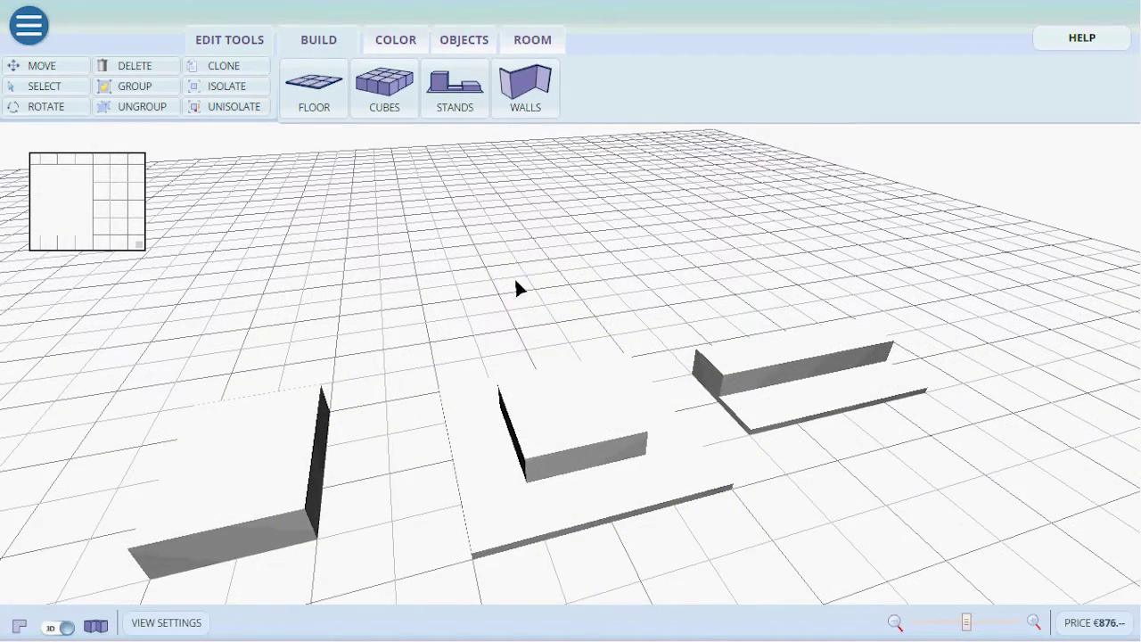
Place a wall panel beside the central stand and select it
left_click(524, 96)
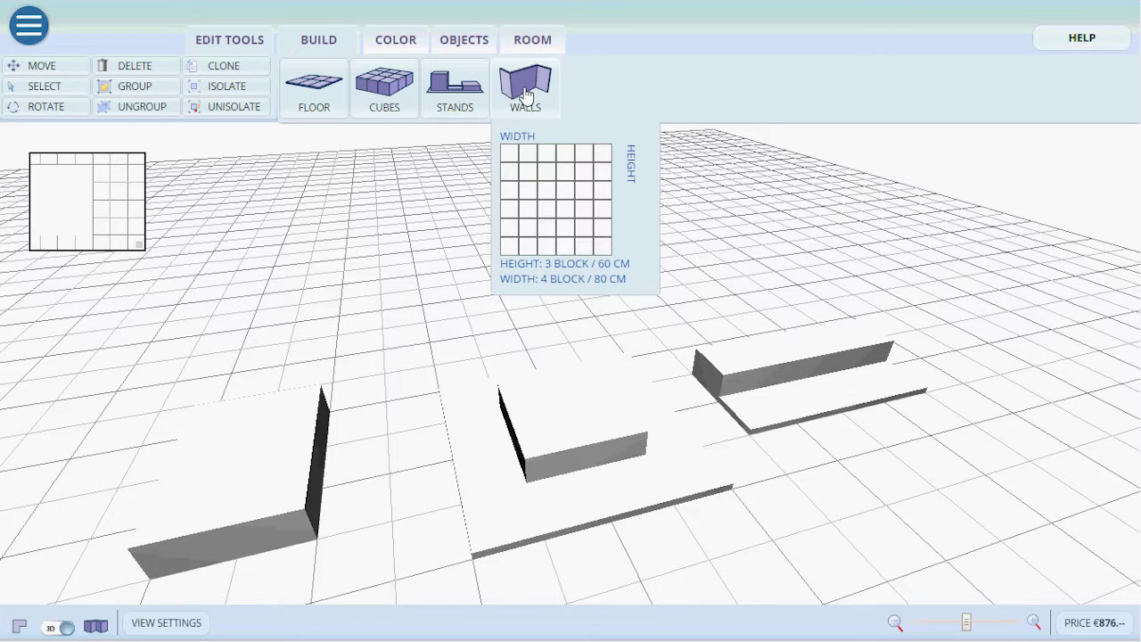
left_click(550, 197)
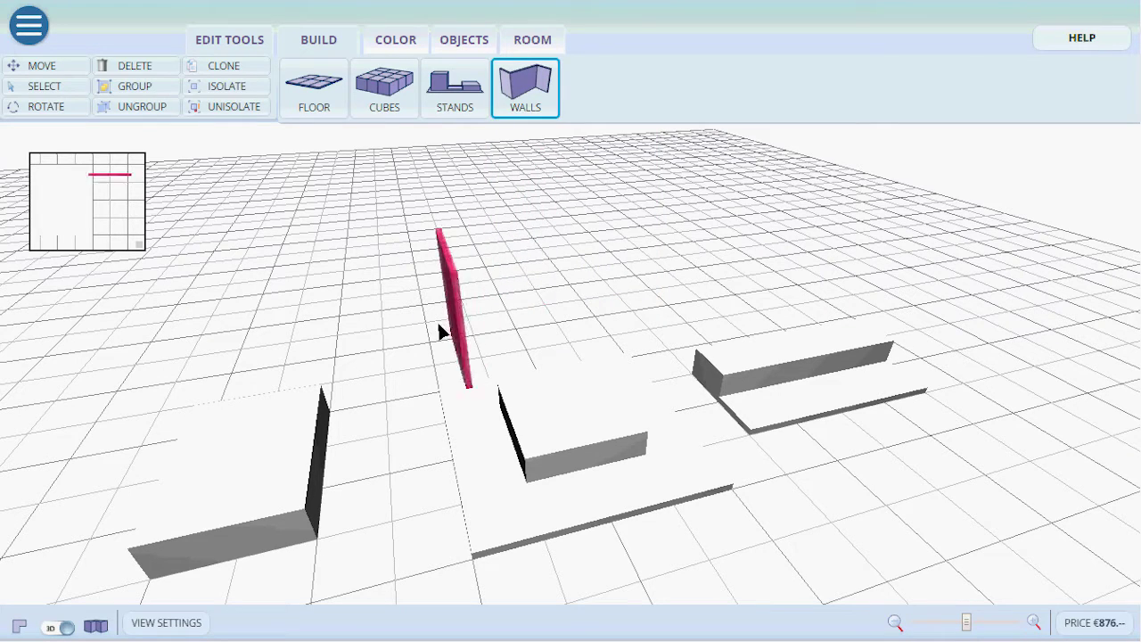
left_click(434, 357)
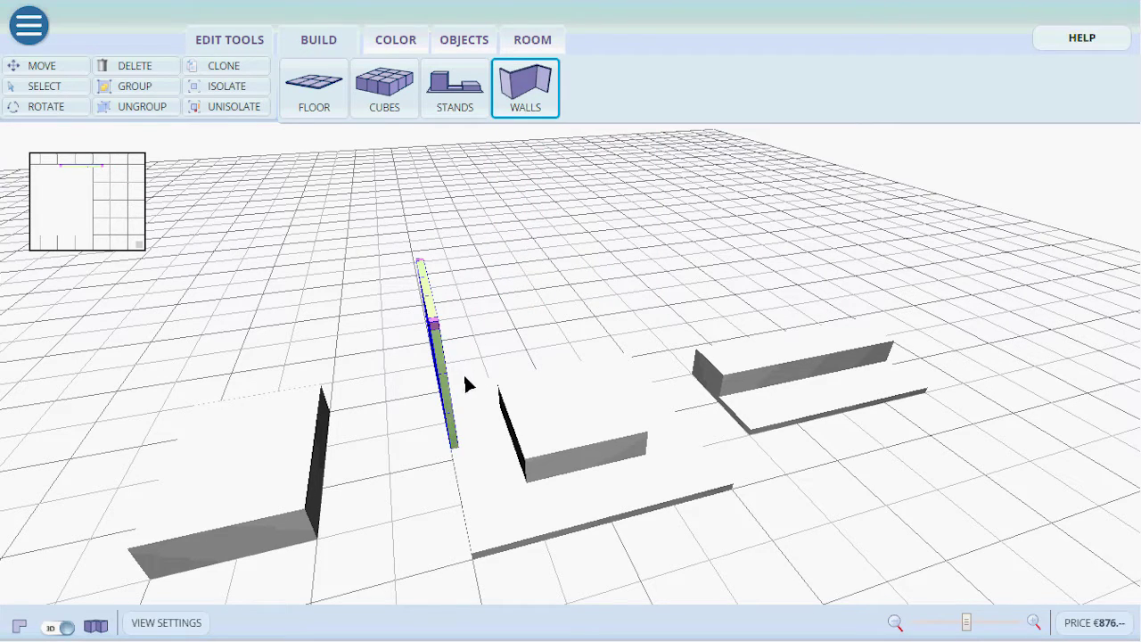
left_click_drag(566, 349, 418, 335)
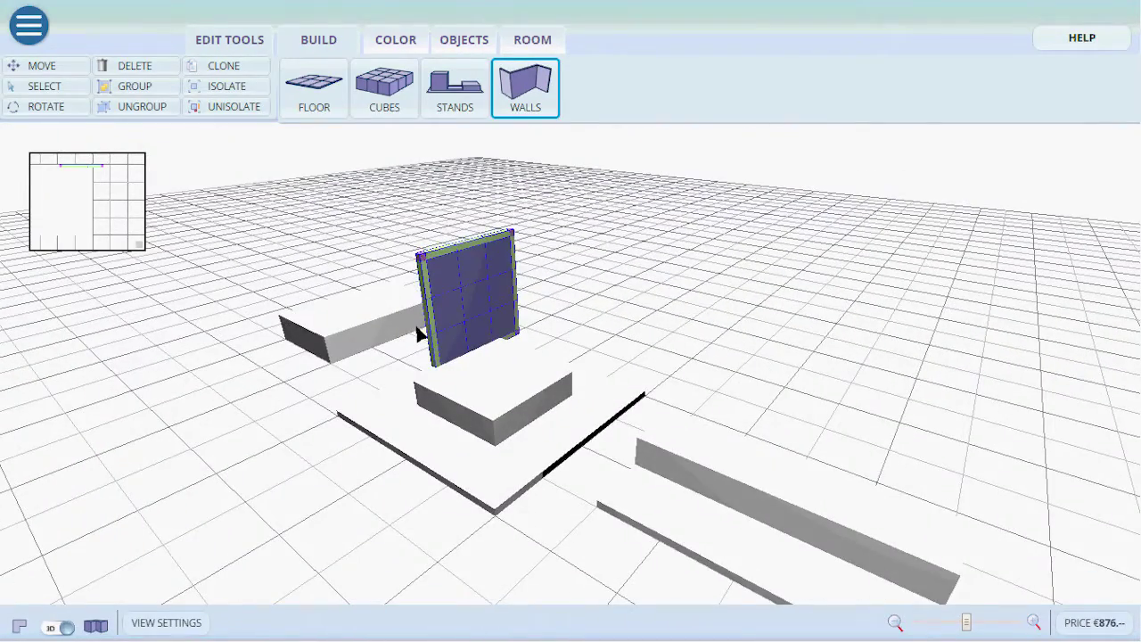
left_click(21, 85)
left_click(458, 296)
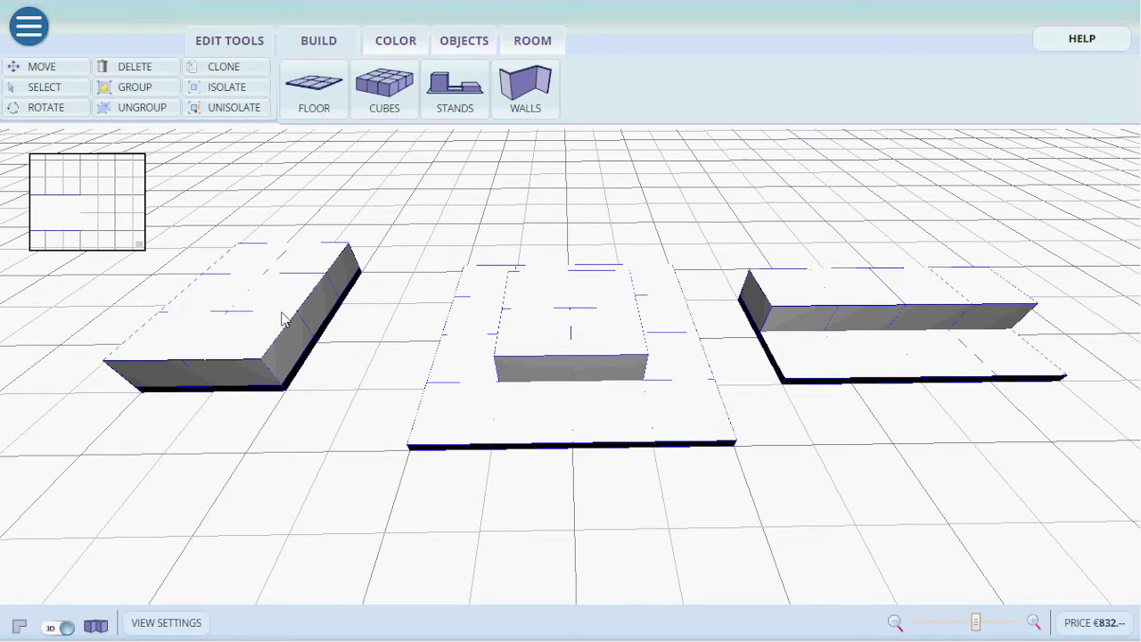
left_click(397, 41)
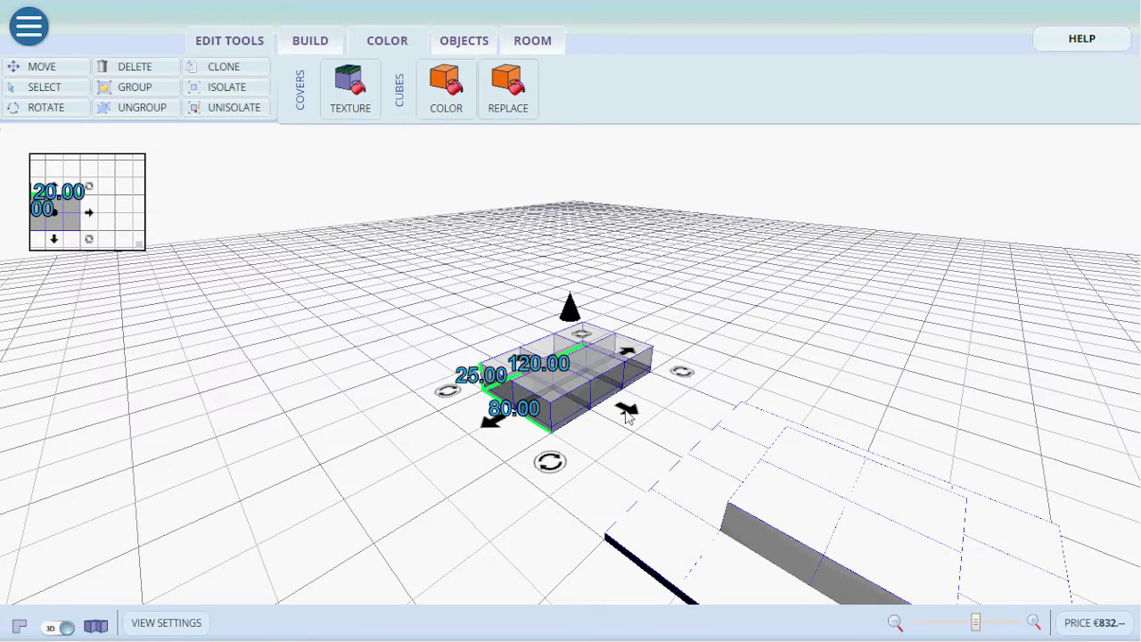
Paint the grey block sections and right-hand slabs blue
scroll(626, 417, "up", 5)
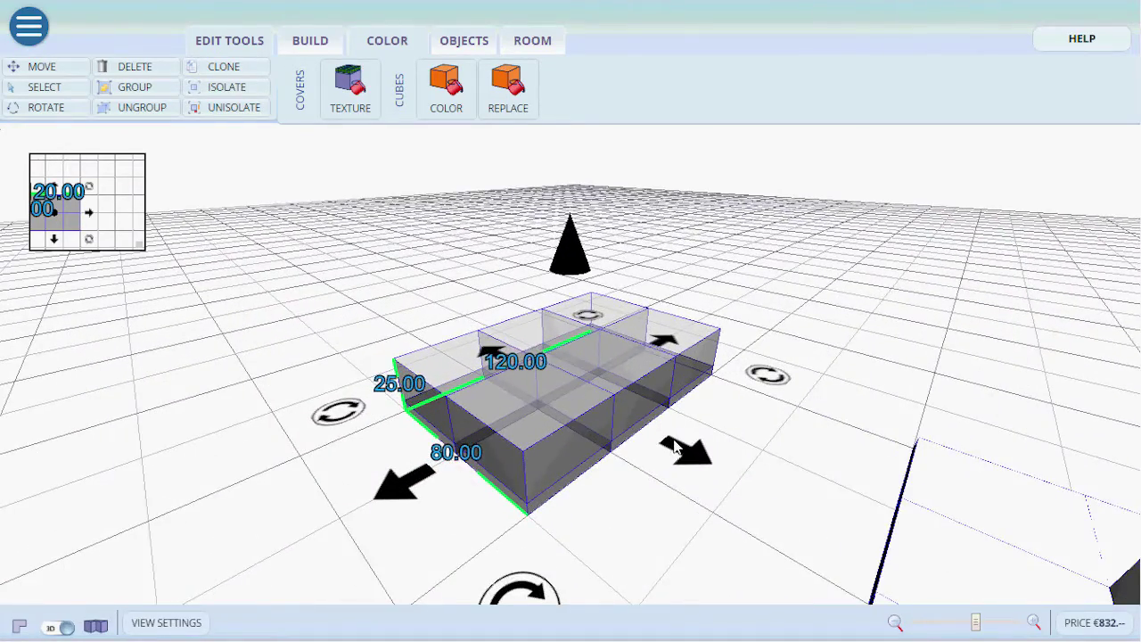
scroll(674, 448, "down", 3)
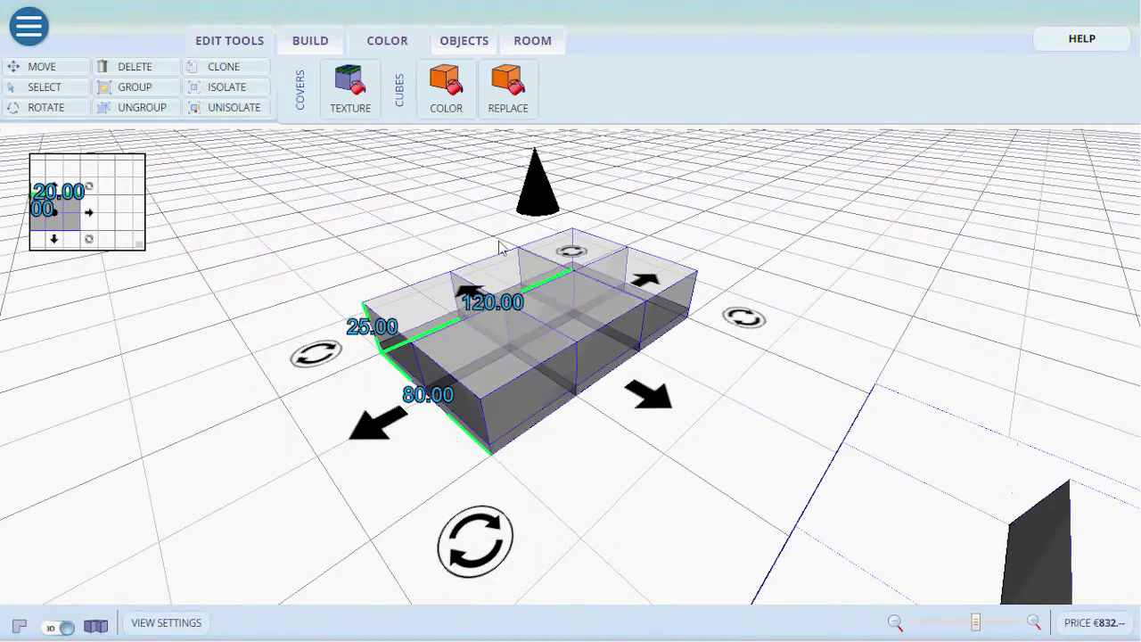
left_click(445, 87)
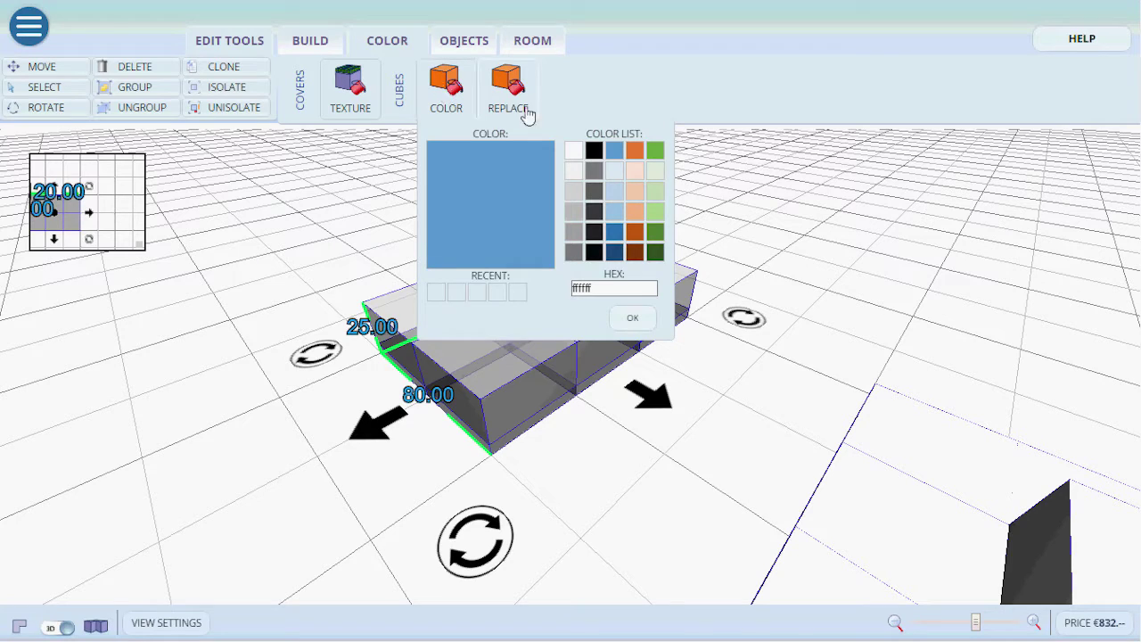
left_click(632, 319)
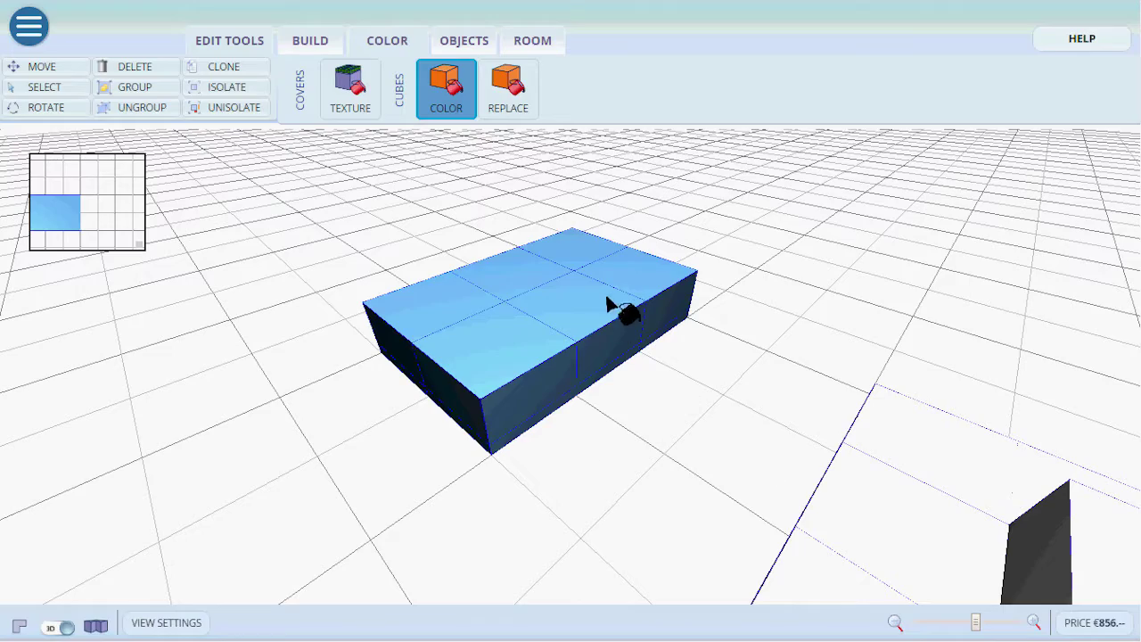
left_click_drag(708, 403, 930, 408)
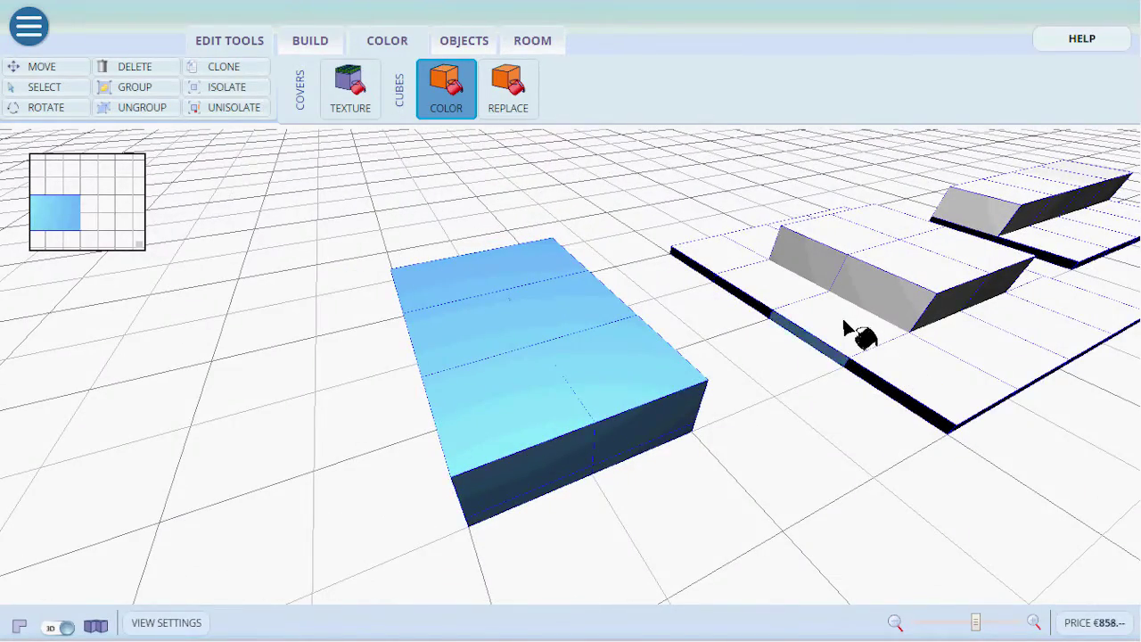
left_click(936, 388)
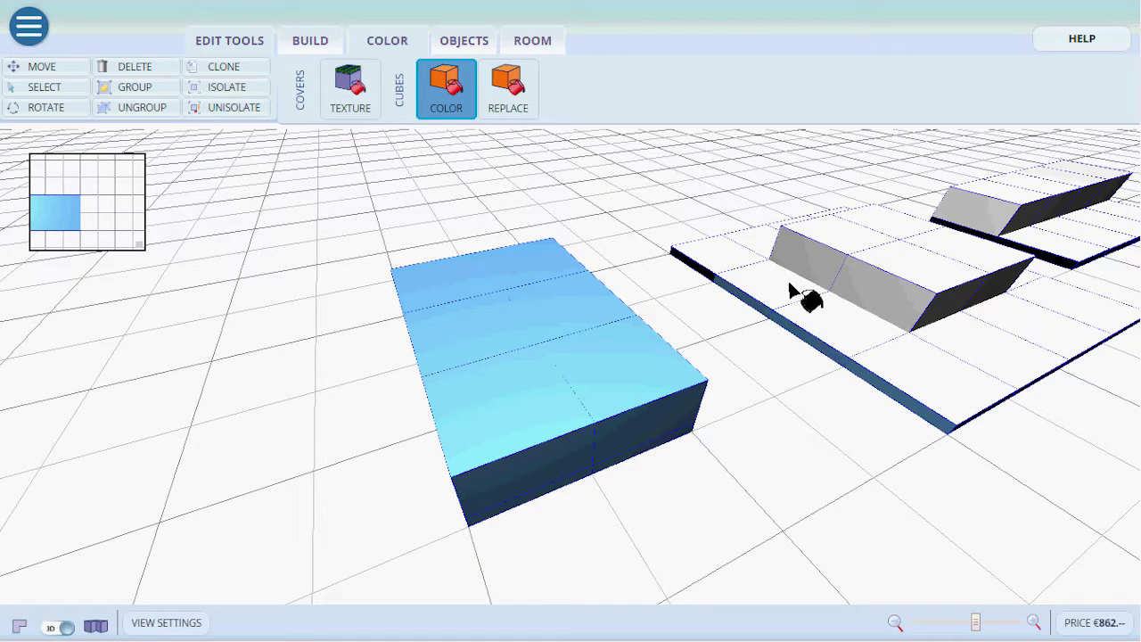
left_click(833, 261)
left_click(889, 276)
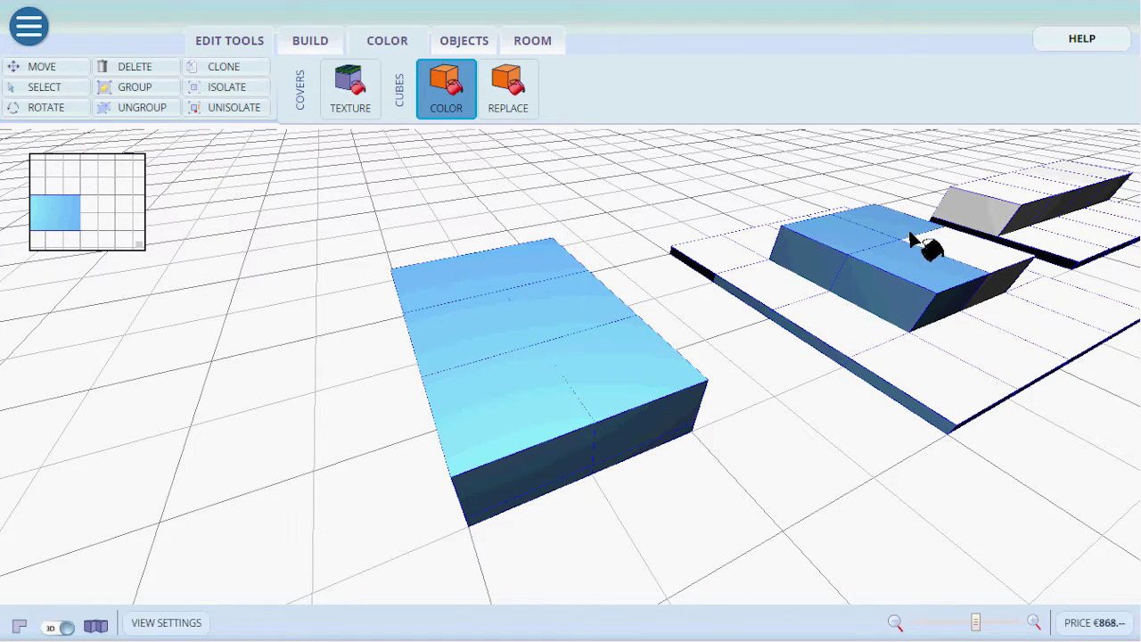
left_click(971, 256)
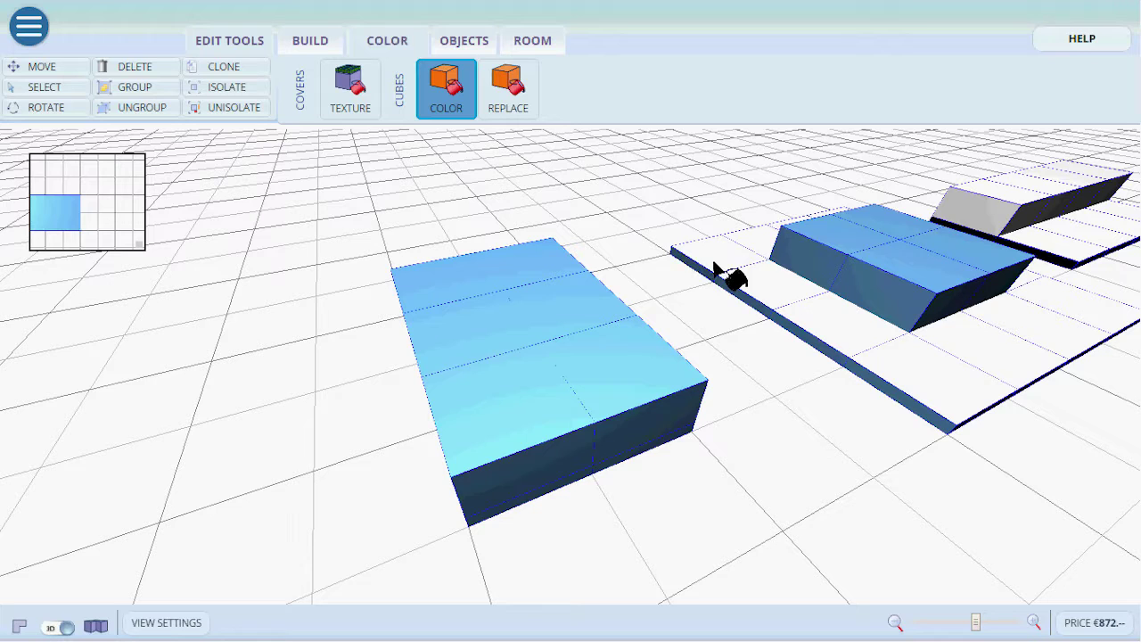
left_click(976, 199)
left_click(1016, 205)
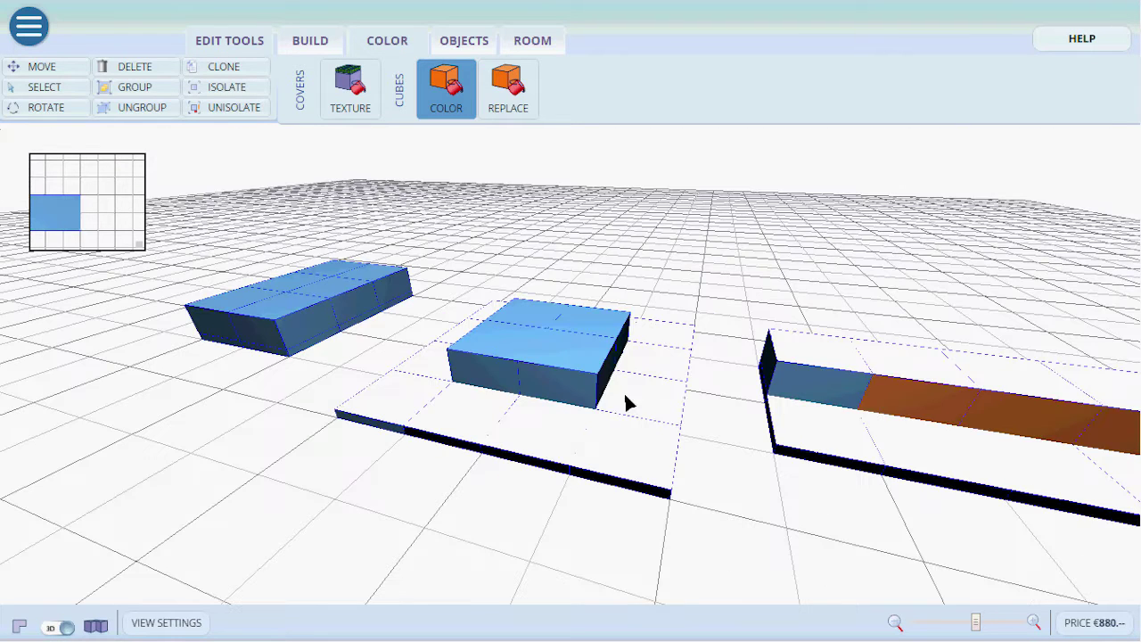
Replace all blue in the scene with white
left_click(508, 89)
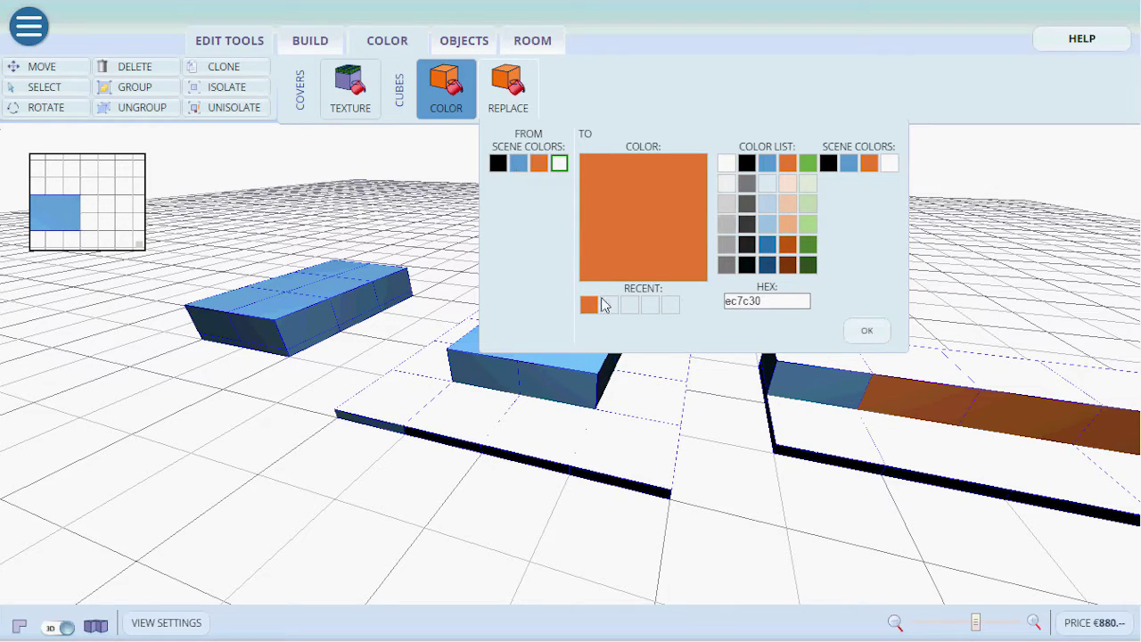
left_click(517, 165)
left_click(727, 169)
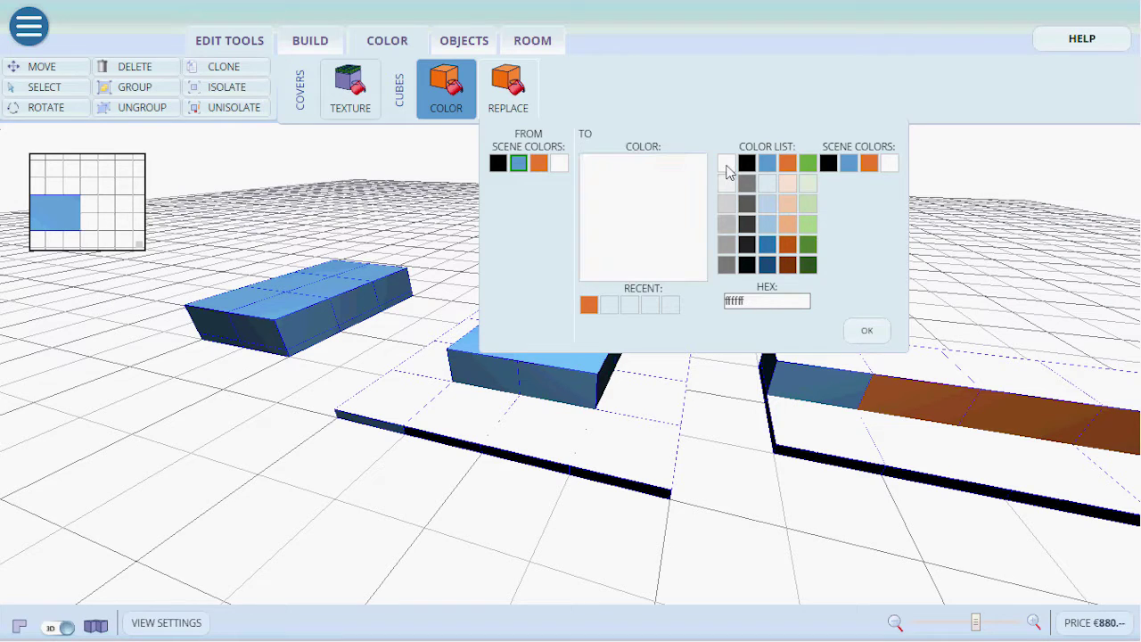
left_click(865, 332)
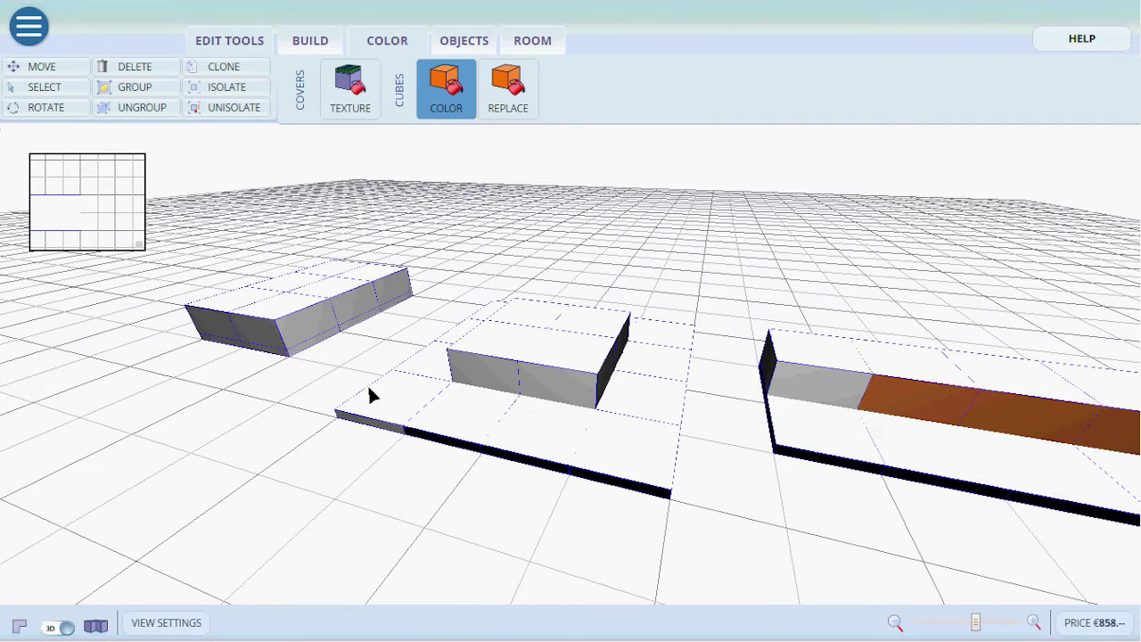
Apply the green grass texture to the left floor strip and its block
left_click(360, 98)
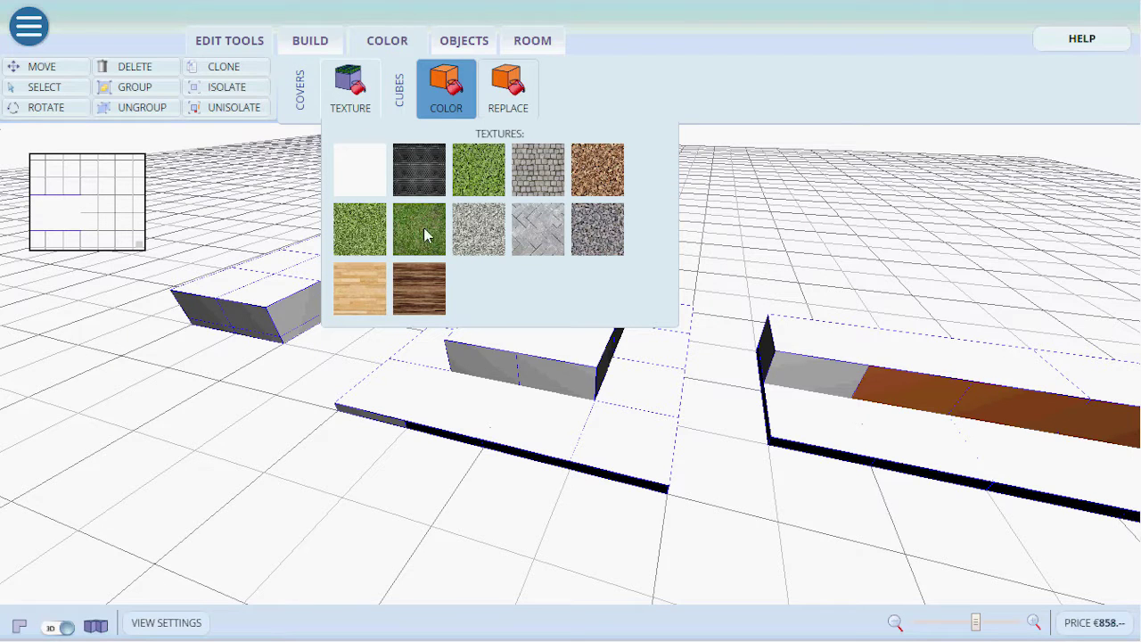
left_click(356, 234)
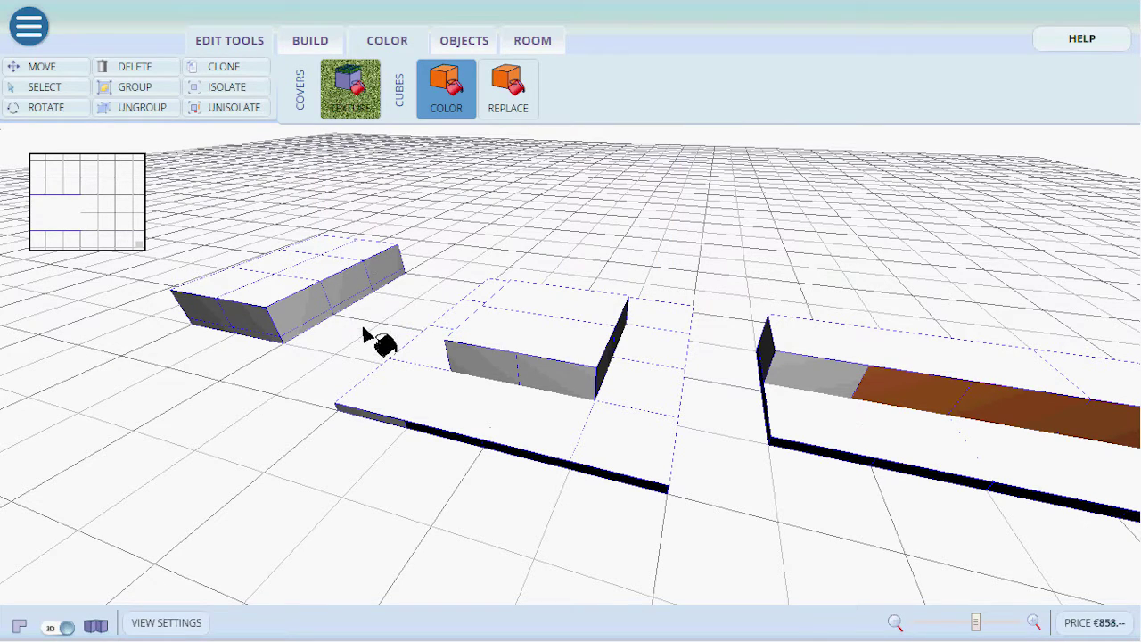
mouse_move(384, 392)
left_mouse_down()
mouse_move(633, 437)
mouse_move(582, 362)
mouse_move(505, 340)
mouse_move(523, 298)
mouse_move(587, 306)
left_mouse_up()
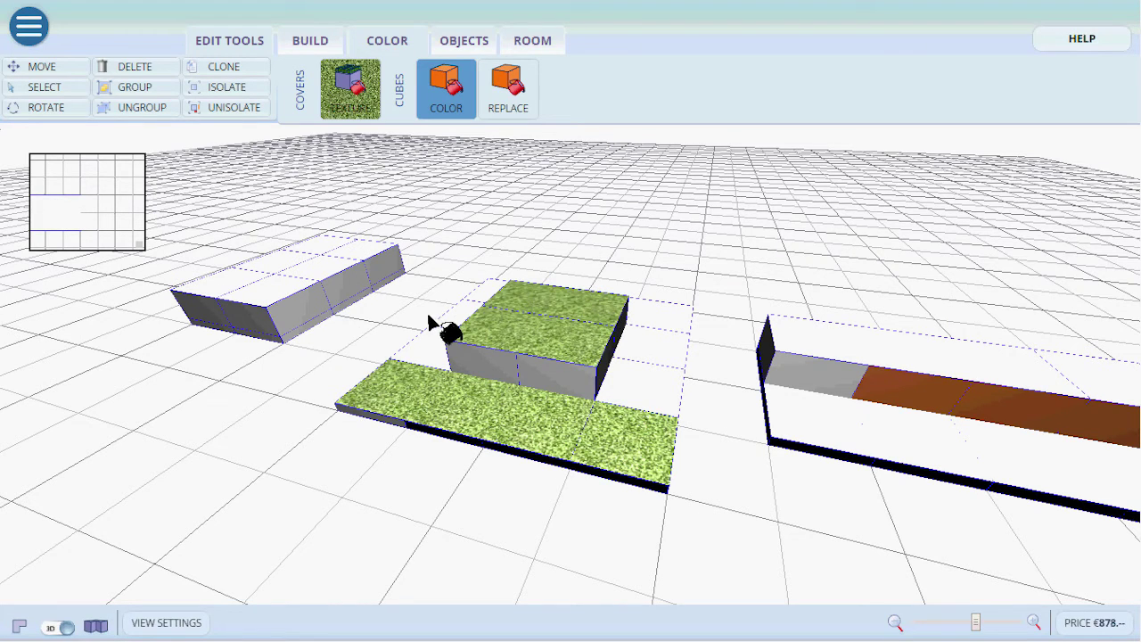
right_click(378, 324)
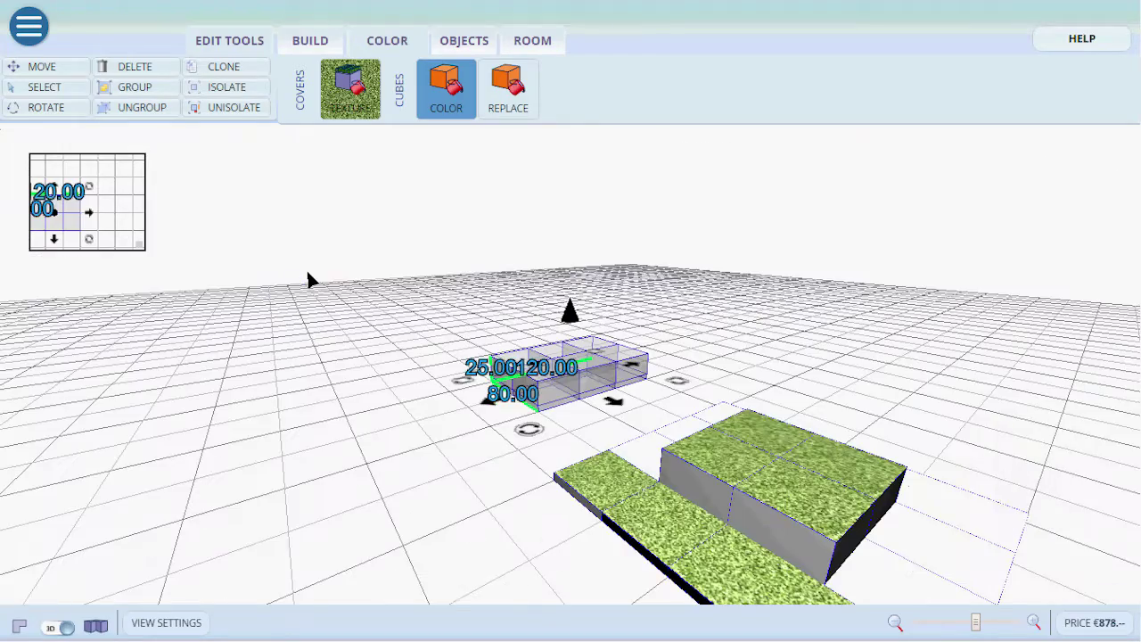
left_click(351, 90)
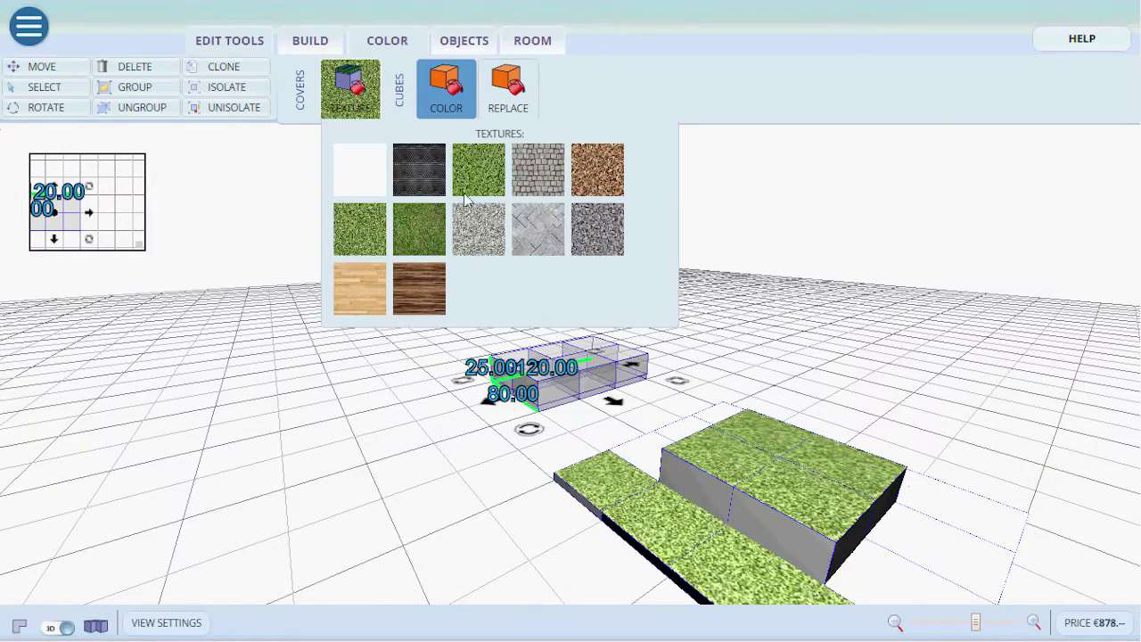
left_click(485, 168)
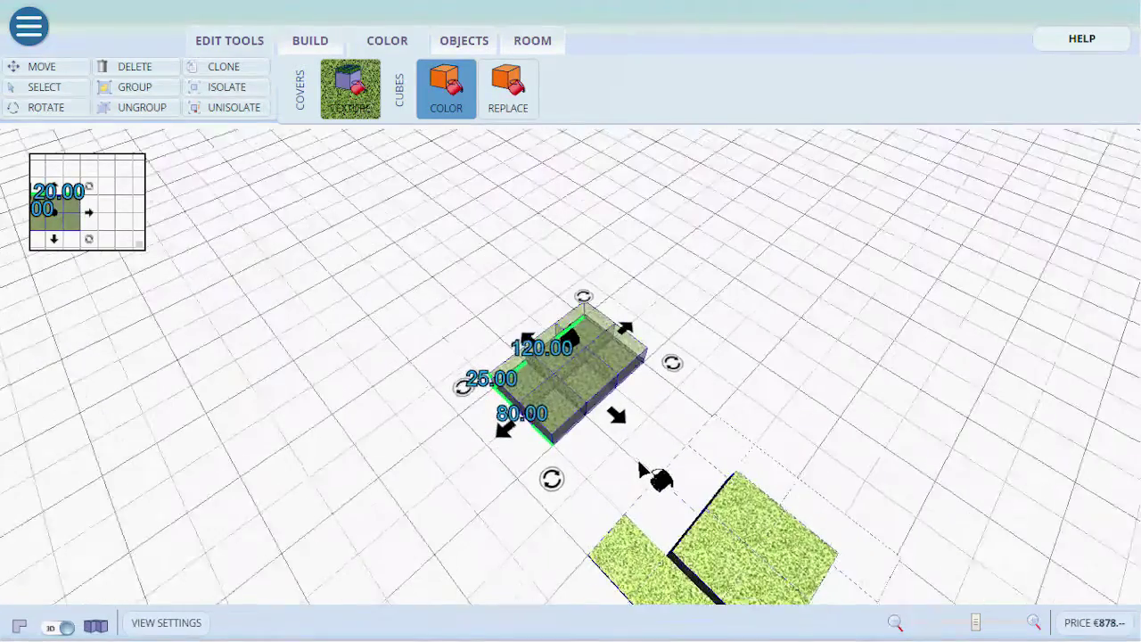
left_click(656, 451)
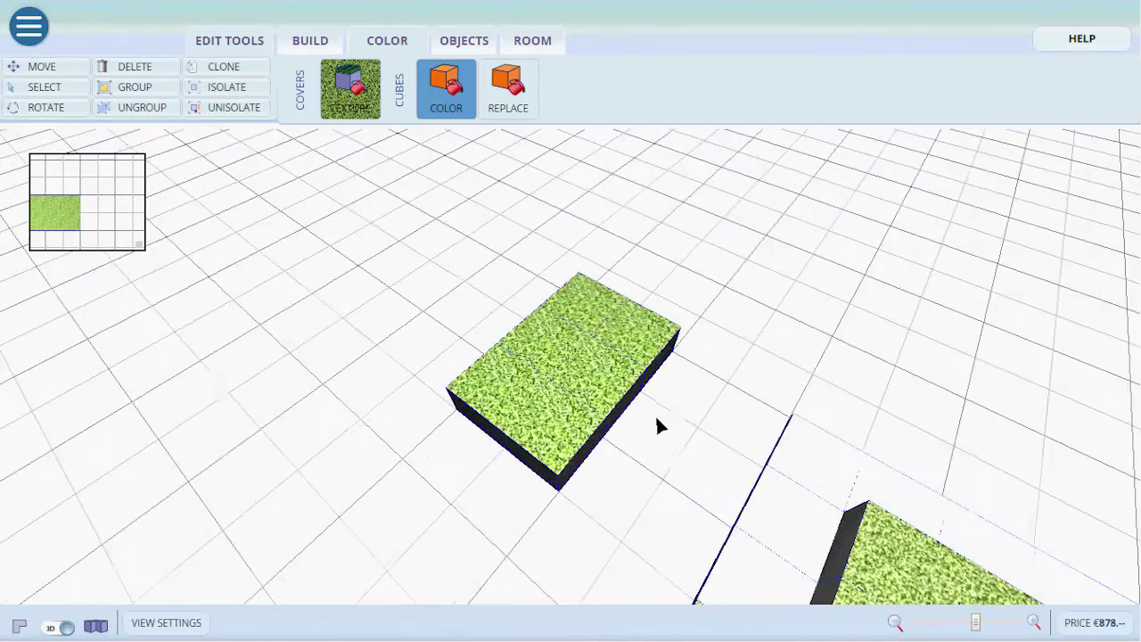
left_click_drag(611, 496, 848, 477)
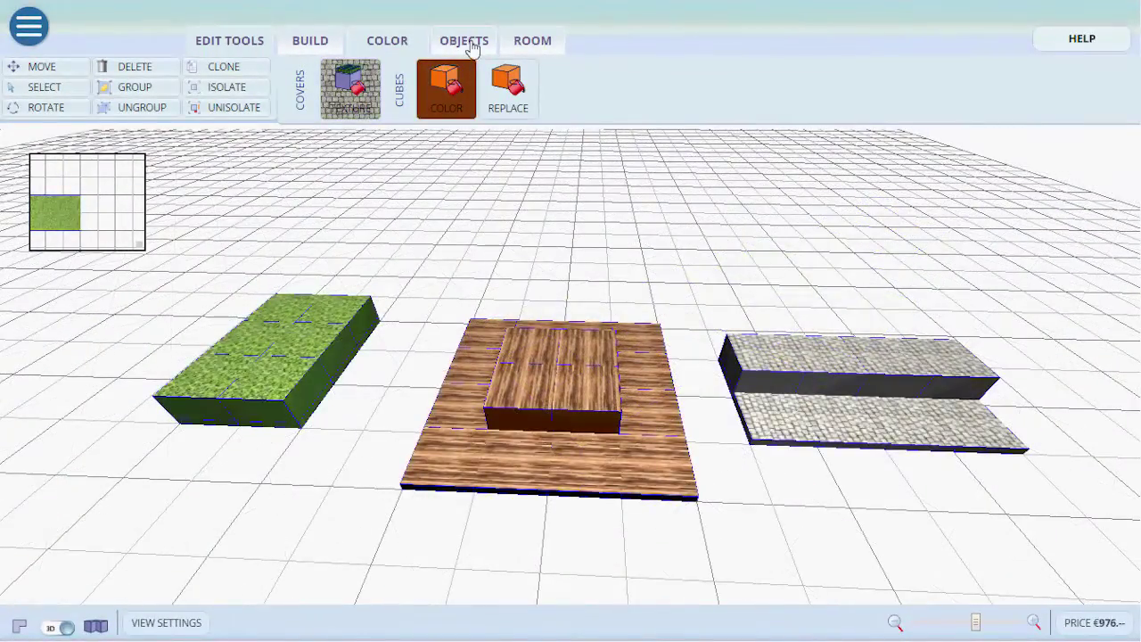
Set a bike from Objects on the grass stand, then select and remove it
left_click(467, 42)
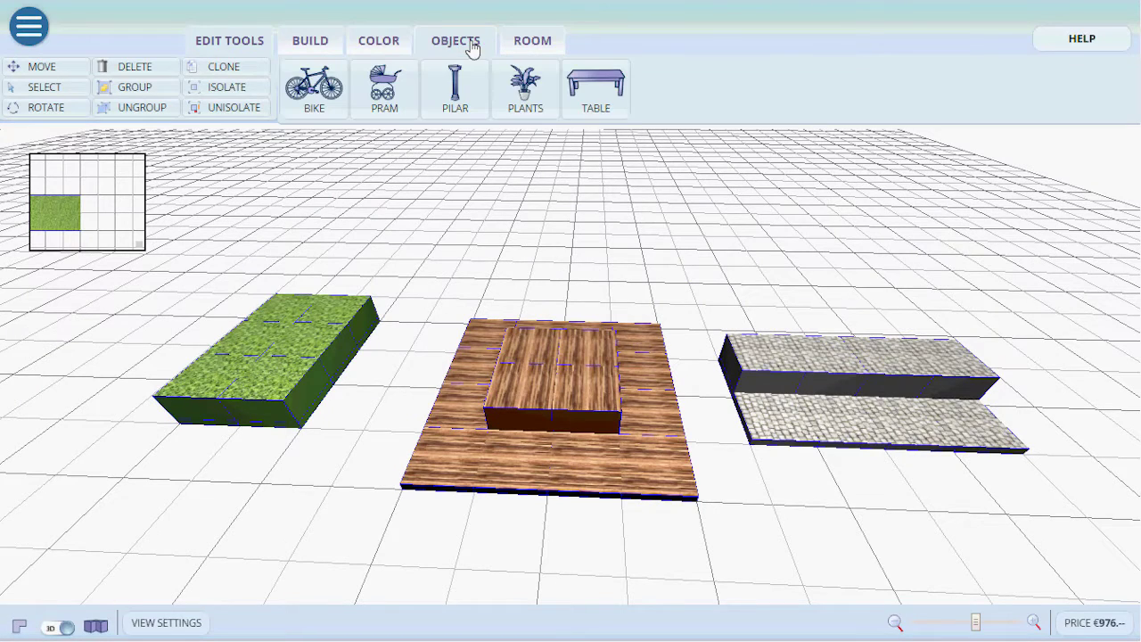
left_click(313, 90)
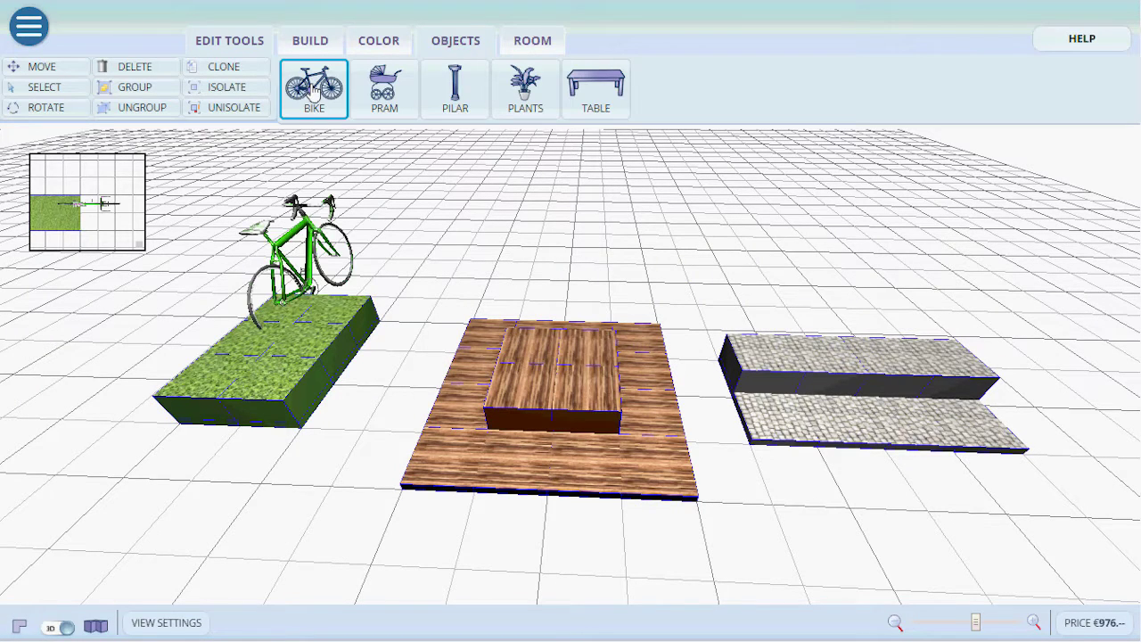
left_click(285, 345)
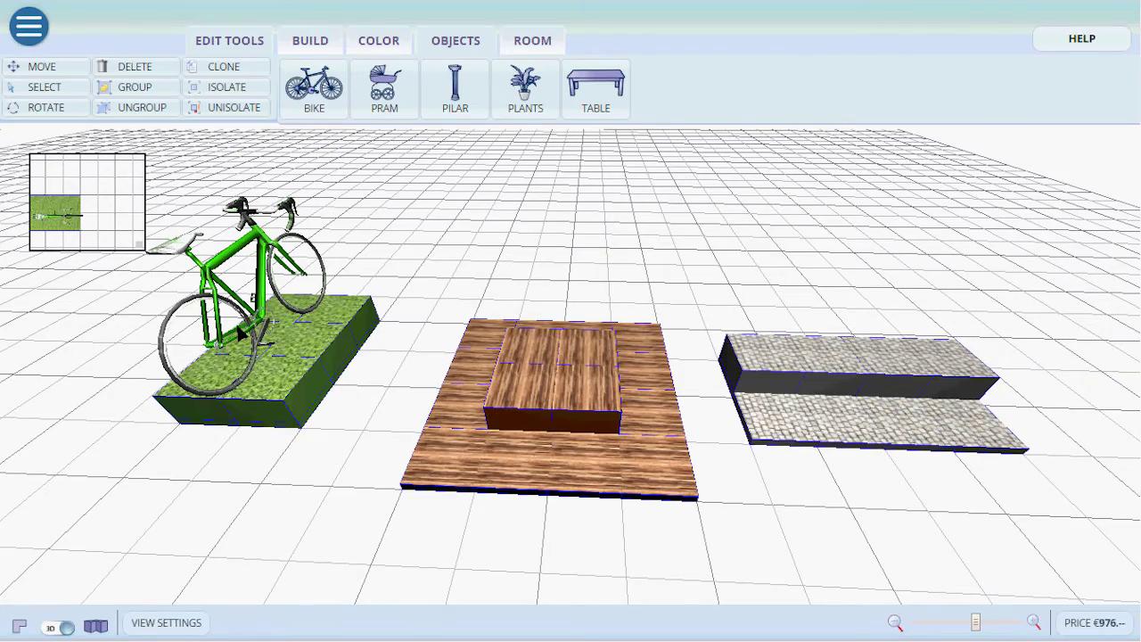
left_click_drag(242, 335, 218, 317)
left_click(291, 299)
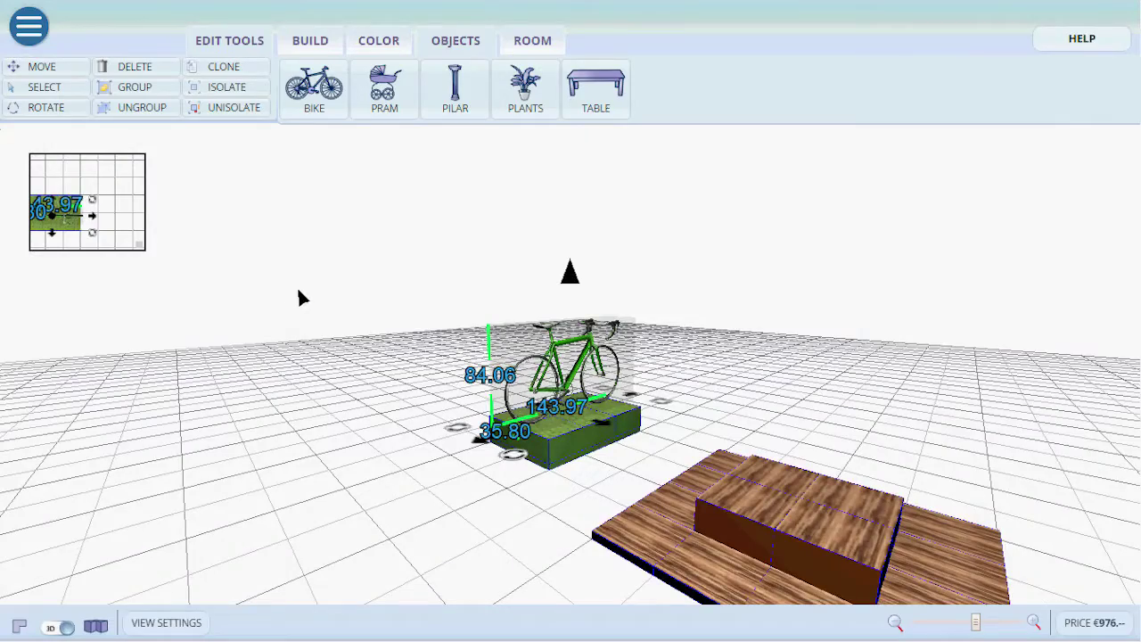
left_click(124, 71)
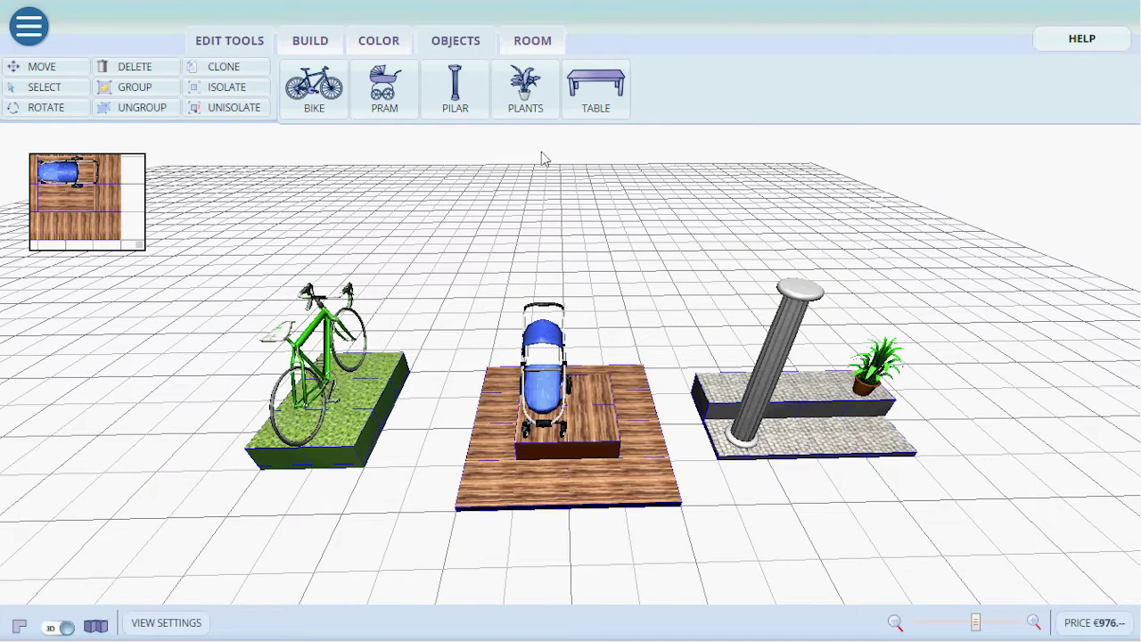
Draw a 600 by 400 cm floor around the stands, then trim it to 520 cm depth
left_click(527, 42)
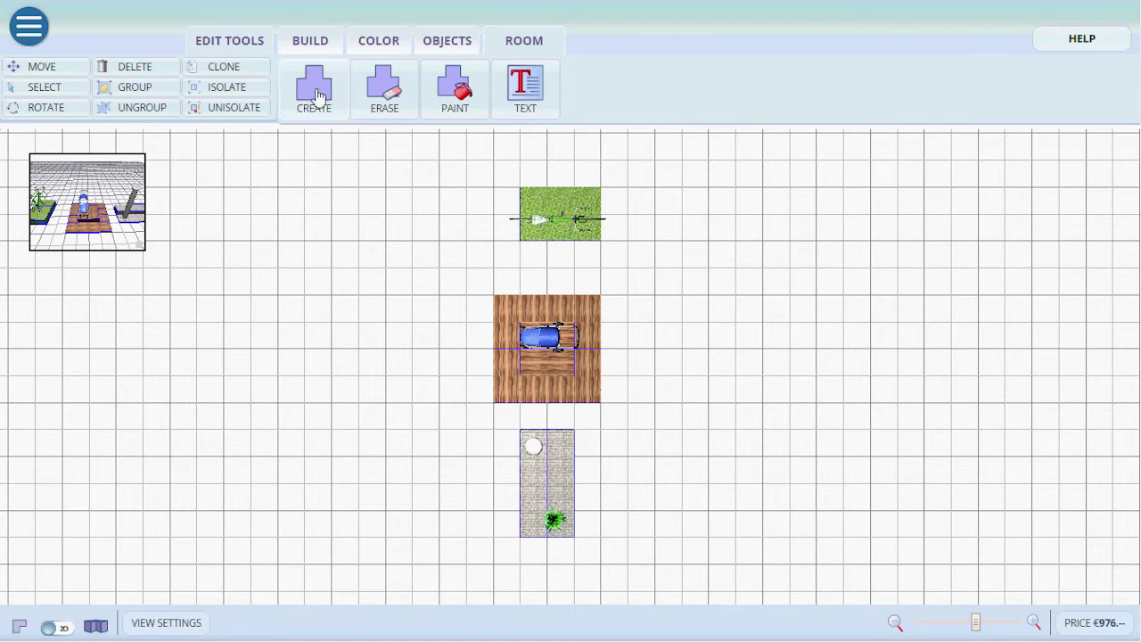
left_click(312, 96)
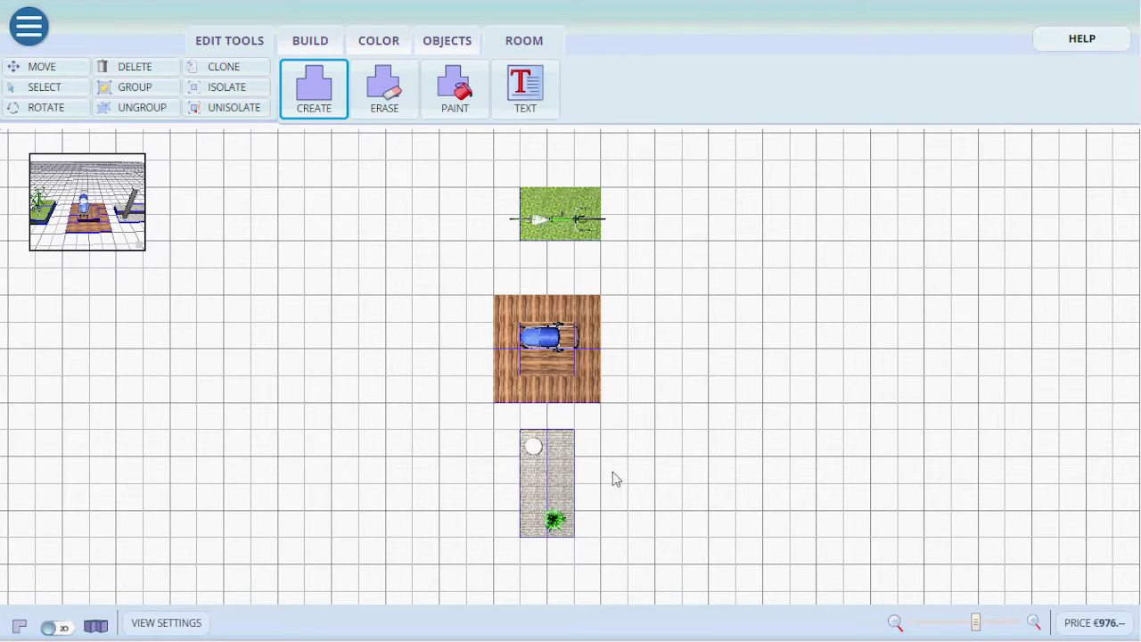
left_click_drag(662, 532, 668, 532)
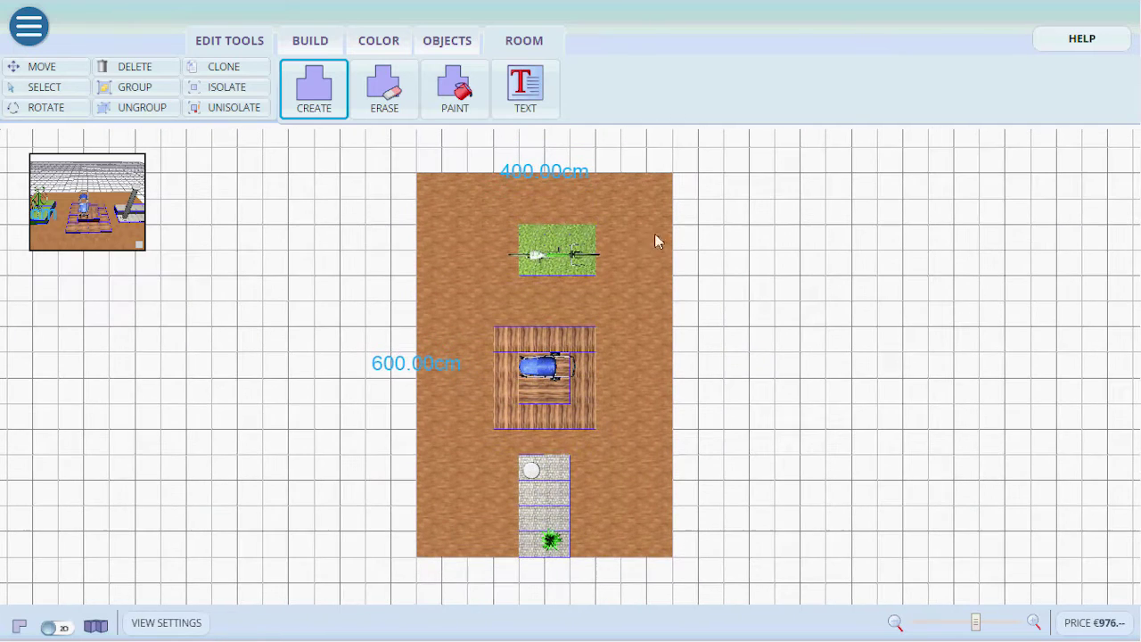
left_click(385, 87)
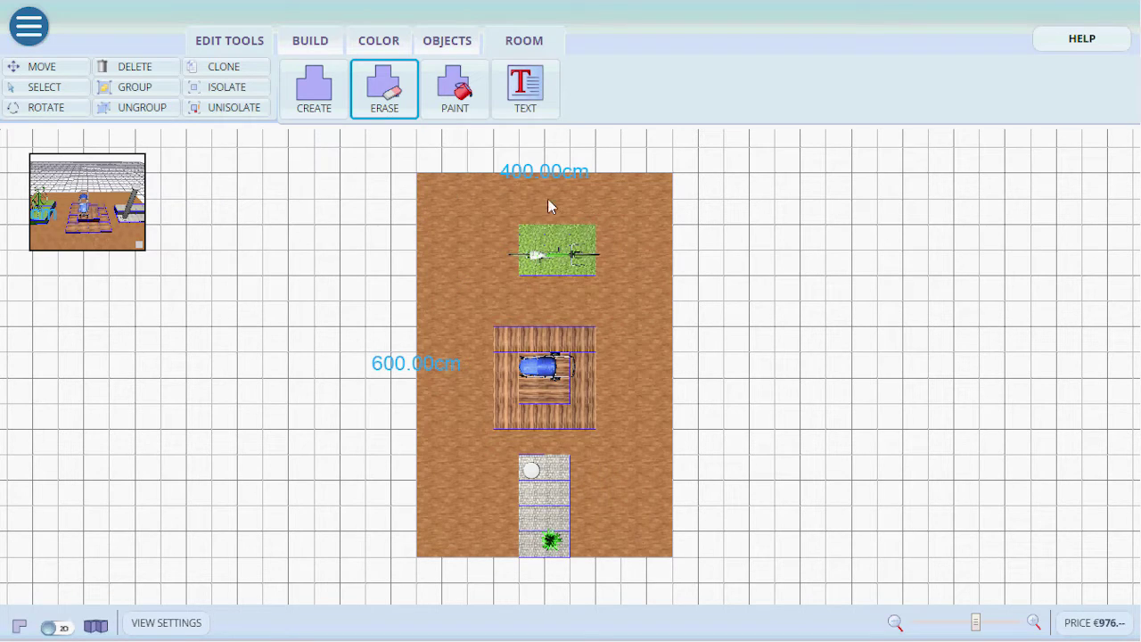
left_click_drag(647, 214, 664, 218)
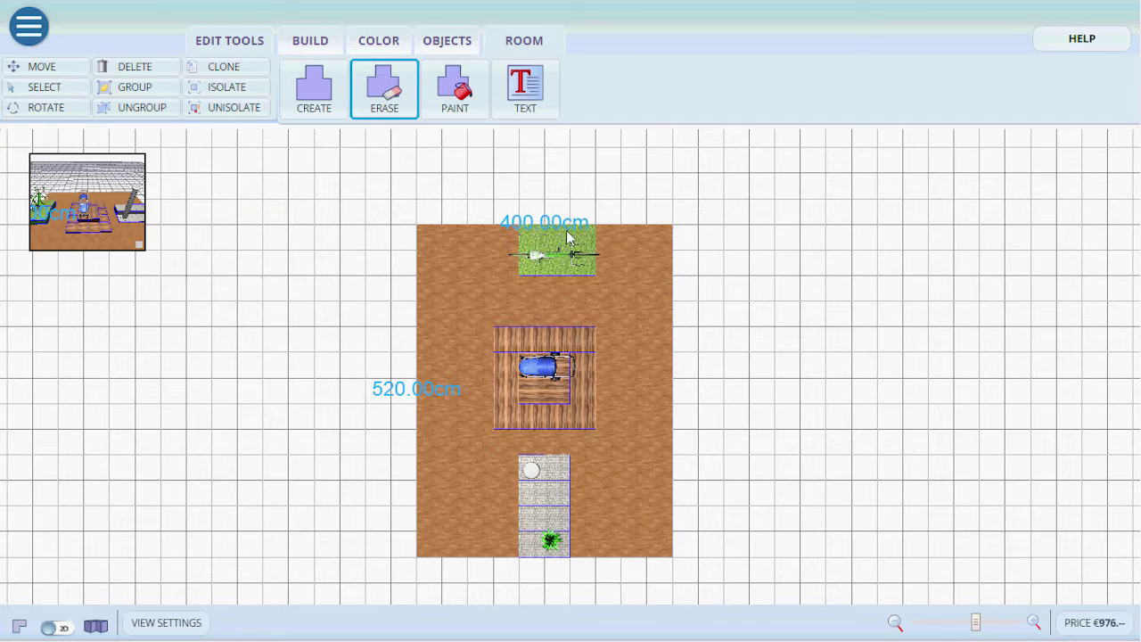
Cover the floor with the grey tile texture, briefly trying red before returning to grey tiles
mouse_move(457, 86)
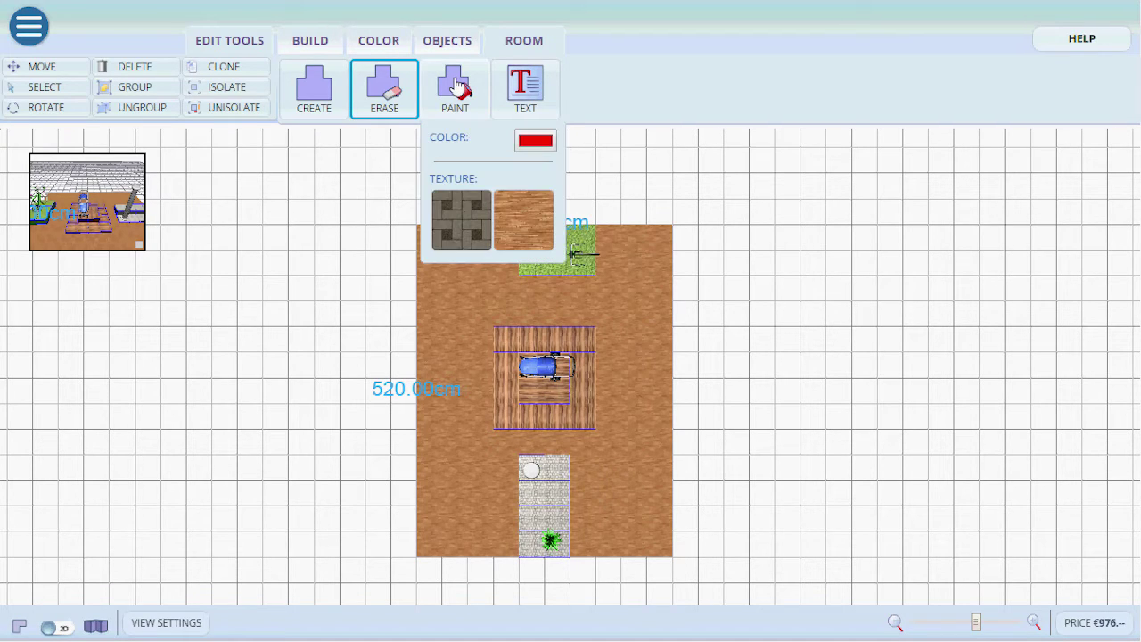
left_click(472, 234)
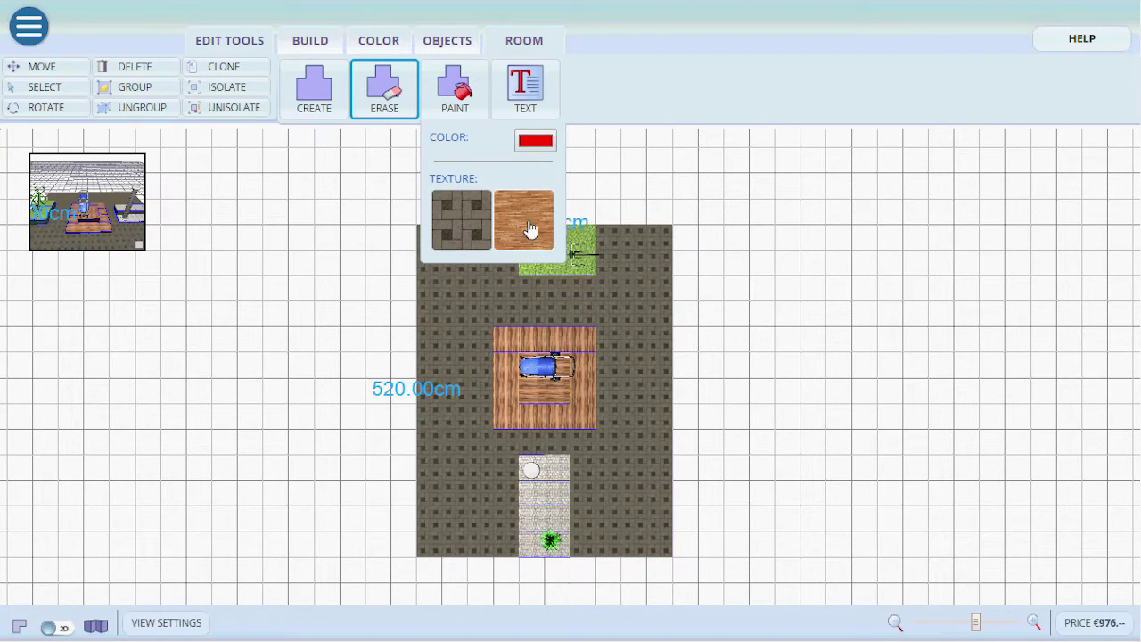
left_click(535, 140)
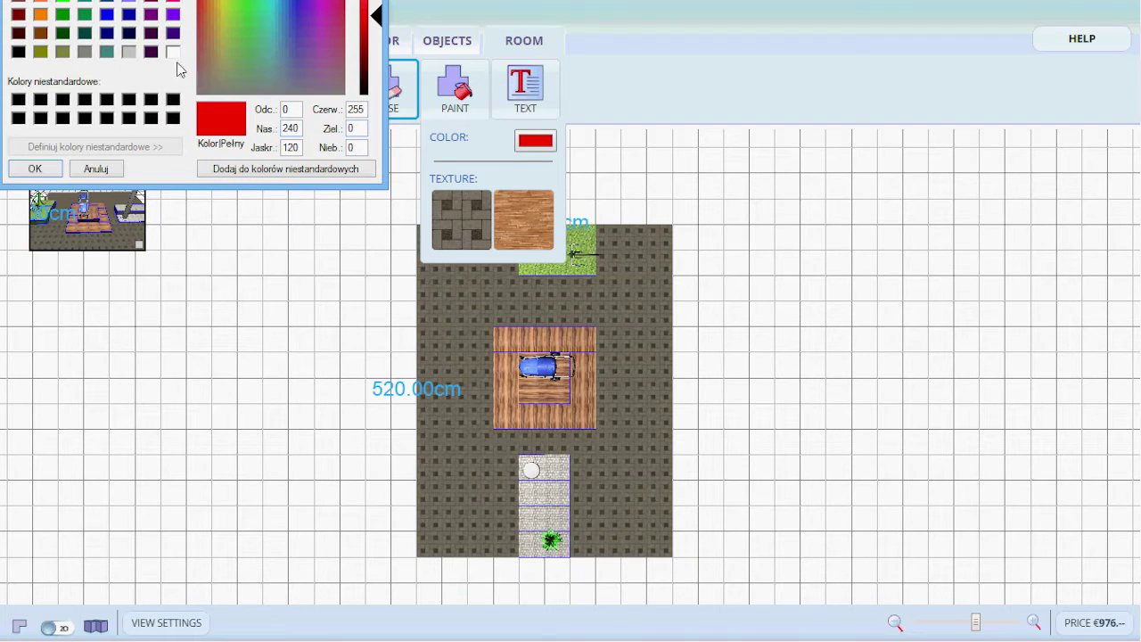
left_click(34, 168)
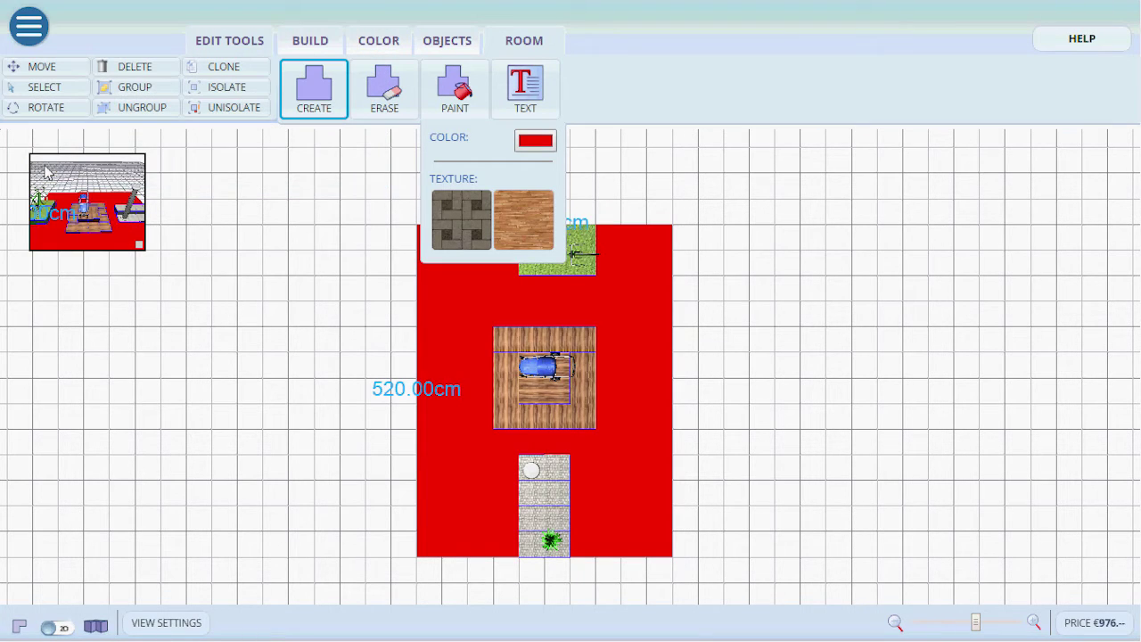
left_click(455, 223)
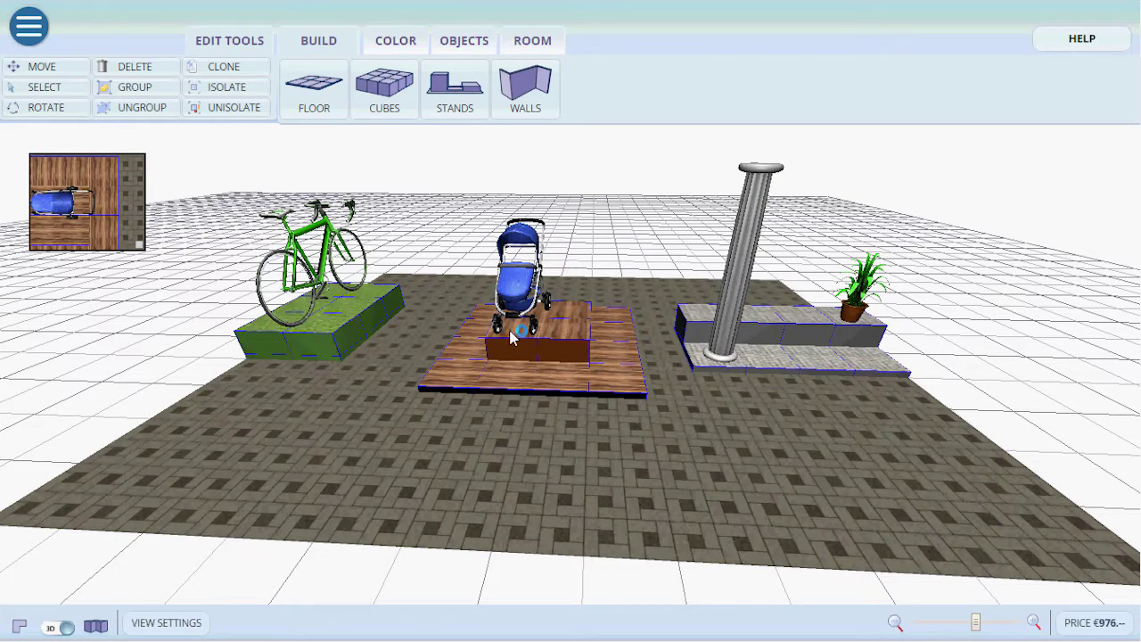
Take a snapshot of the exhibition scene, then save the project through Save As
left_click(29, 27)
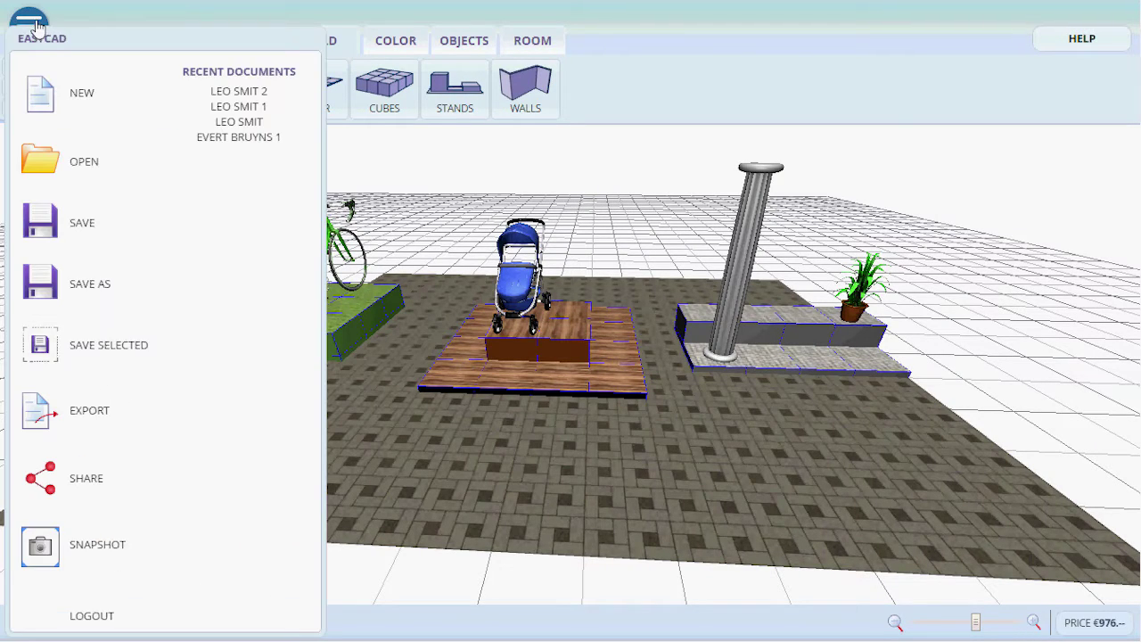
left_click(41, 553)
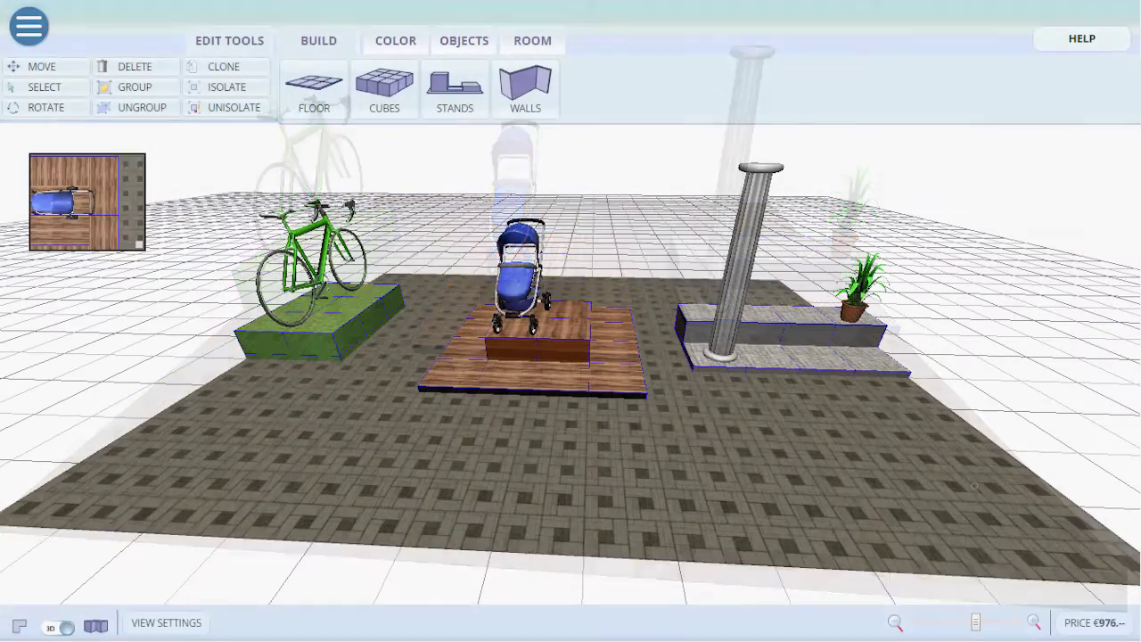
left_click(29, 27)
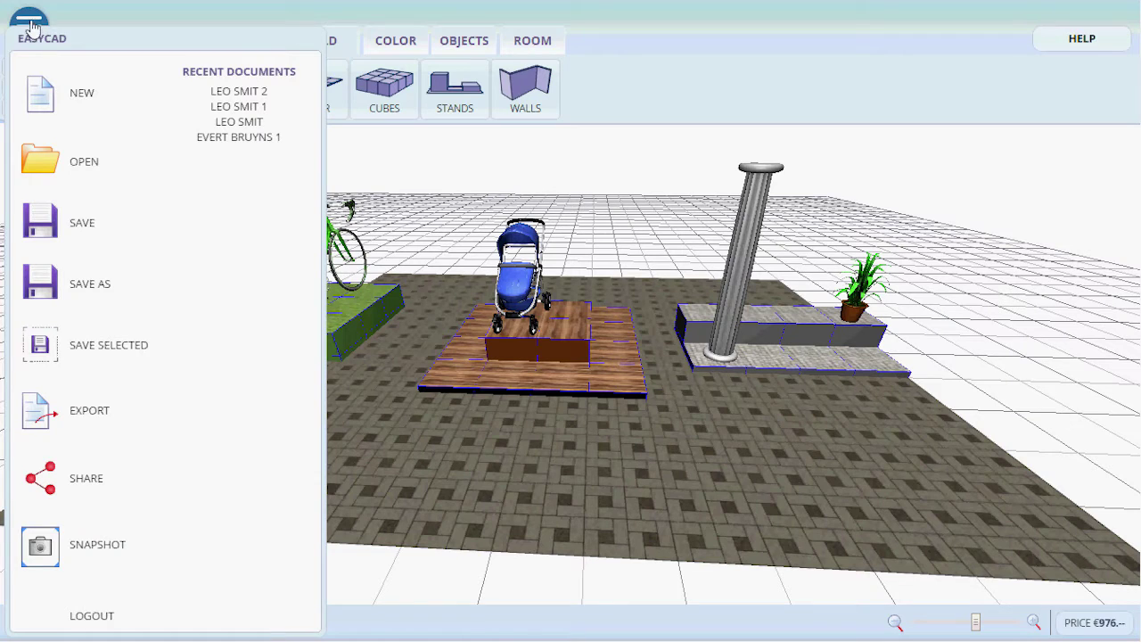
left_click(50, 296)
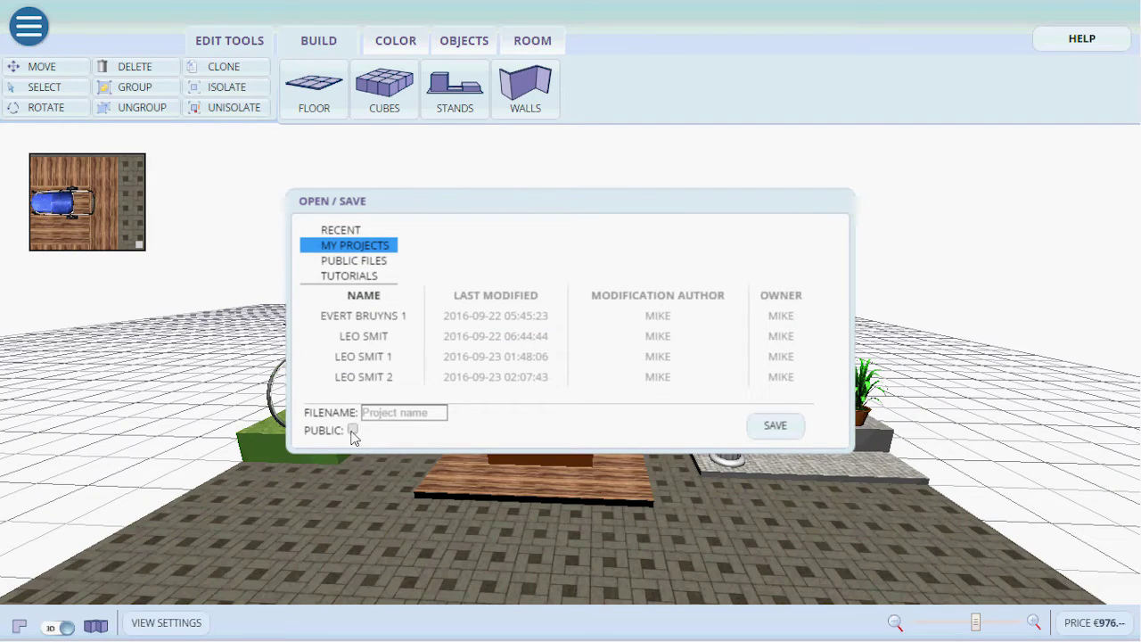
left_click(792, 428)
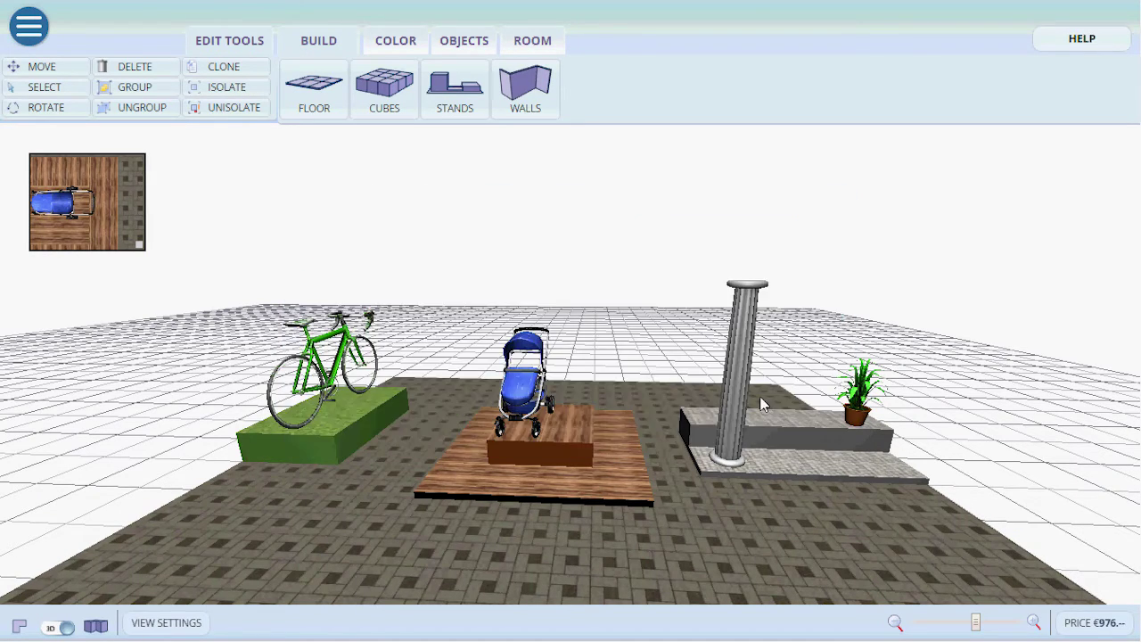
Export the scene so it downloads as export_87 (1).zip, then close the main menu
left_click(29, 24)
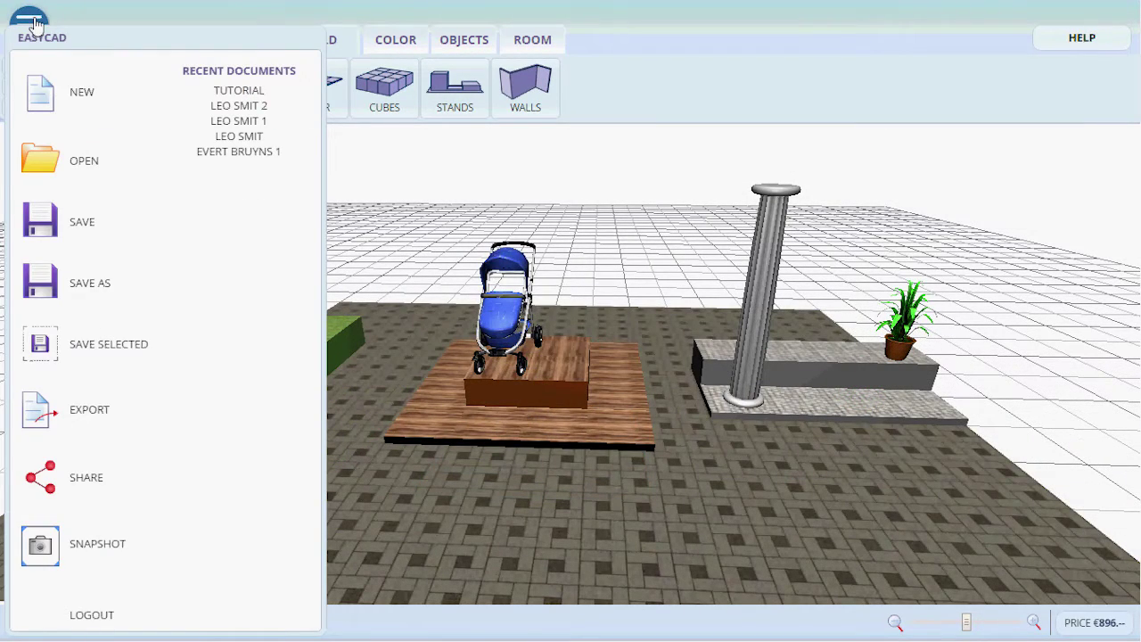
left_click(76, 413)
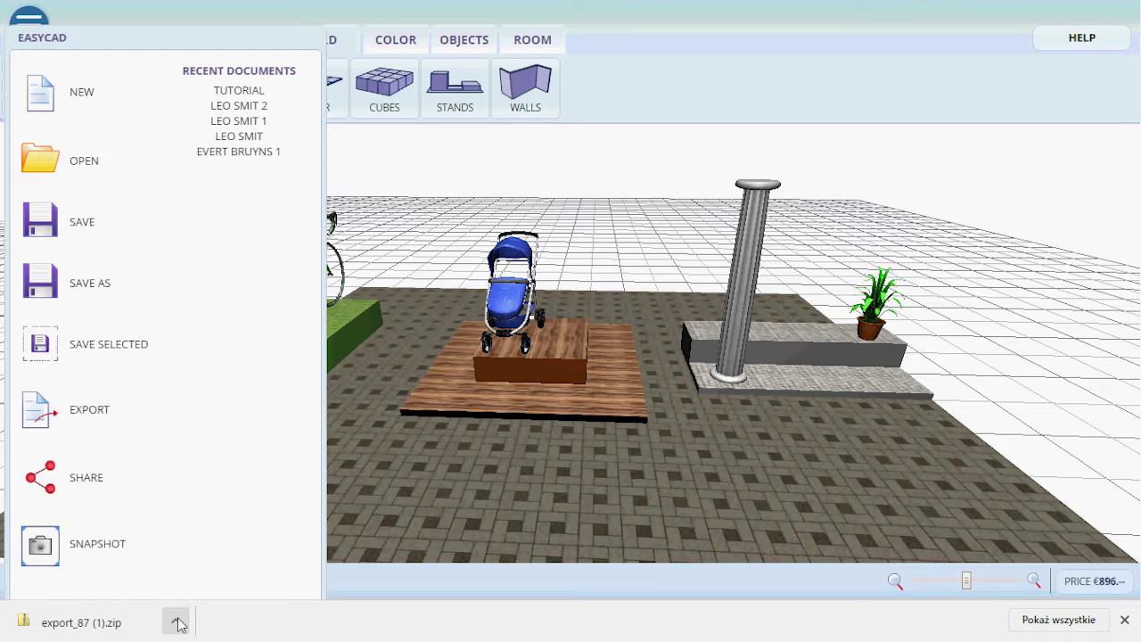
left_click(576, 436)
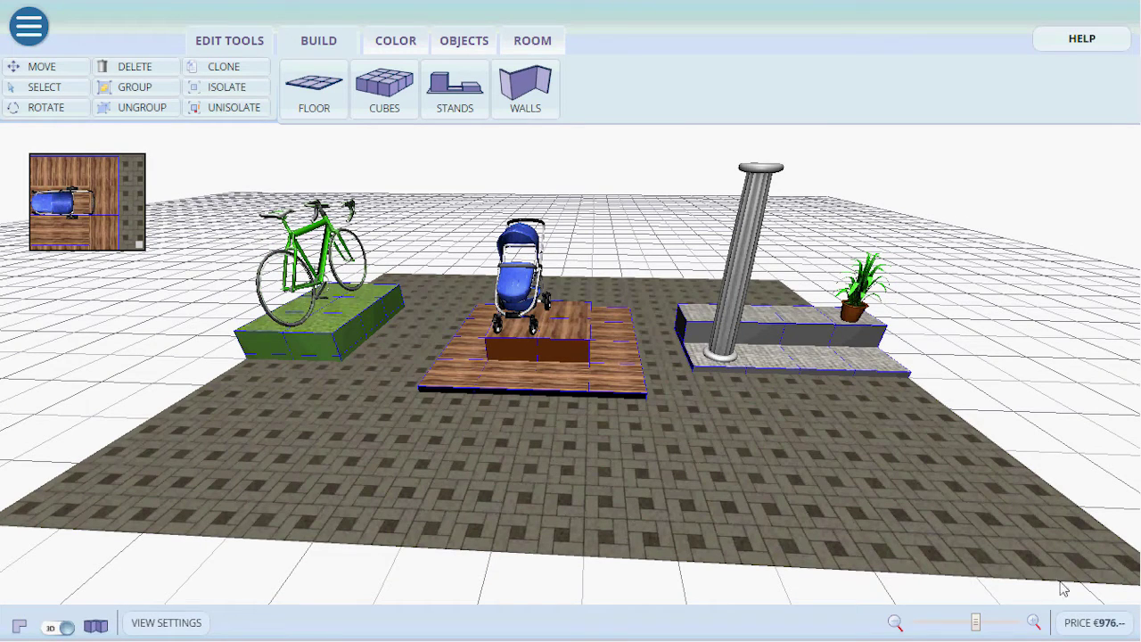
left_click(1094, 623)
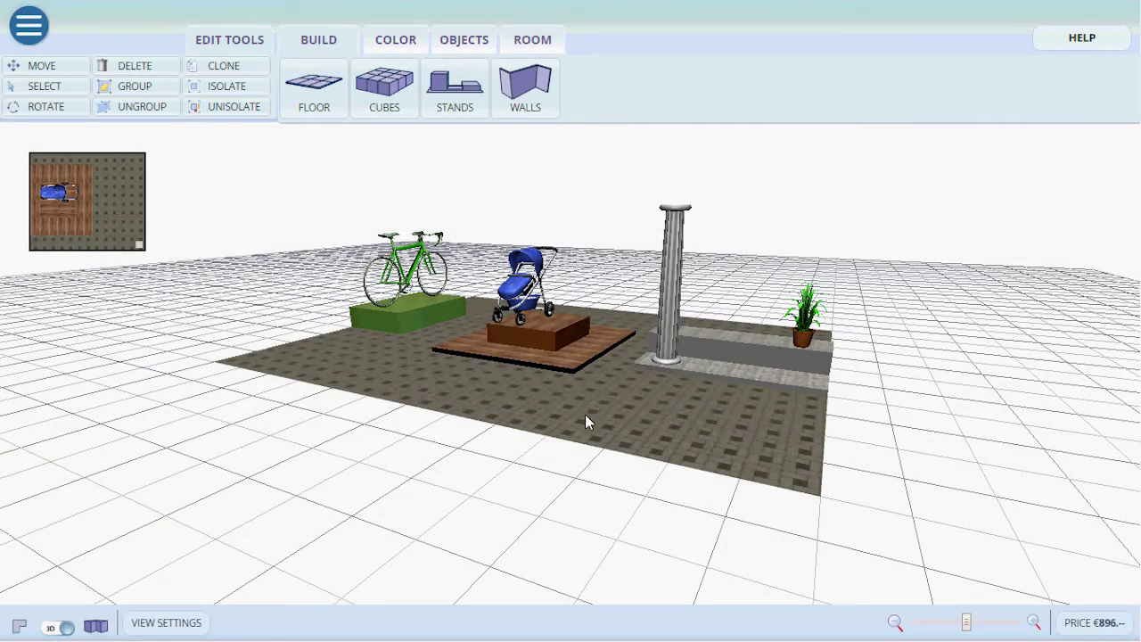
left_click(1064, 45)
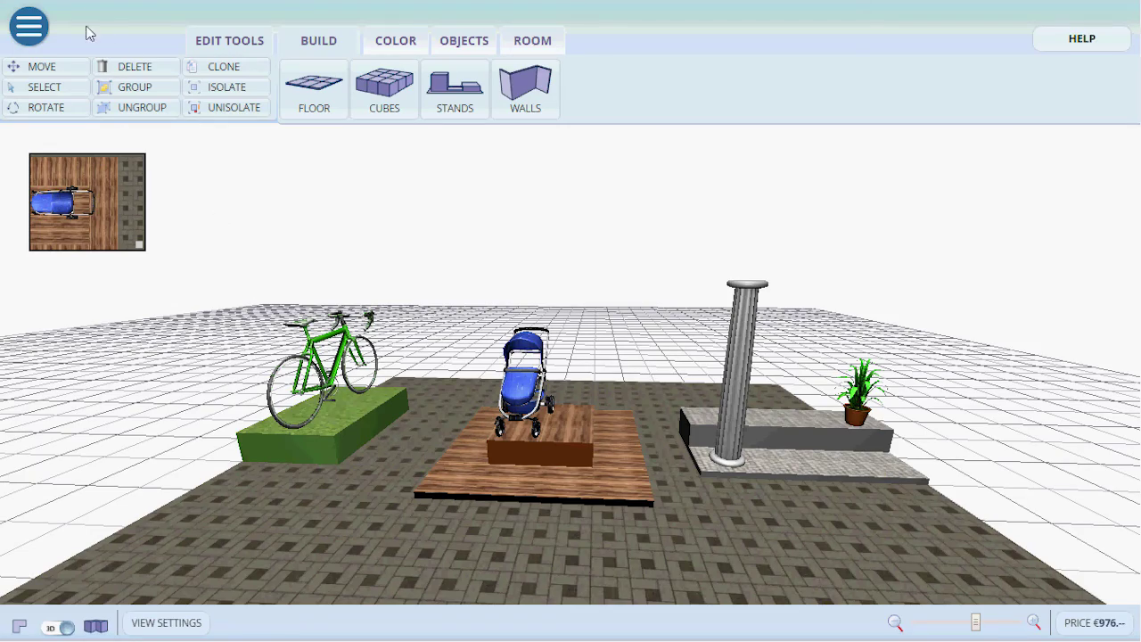
left_click(28, 27)
left_click(28, 27)
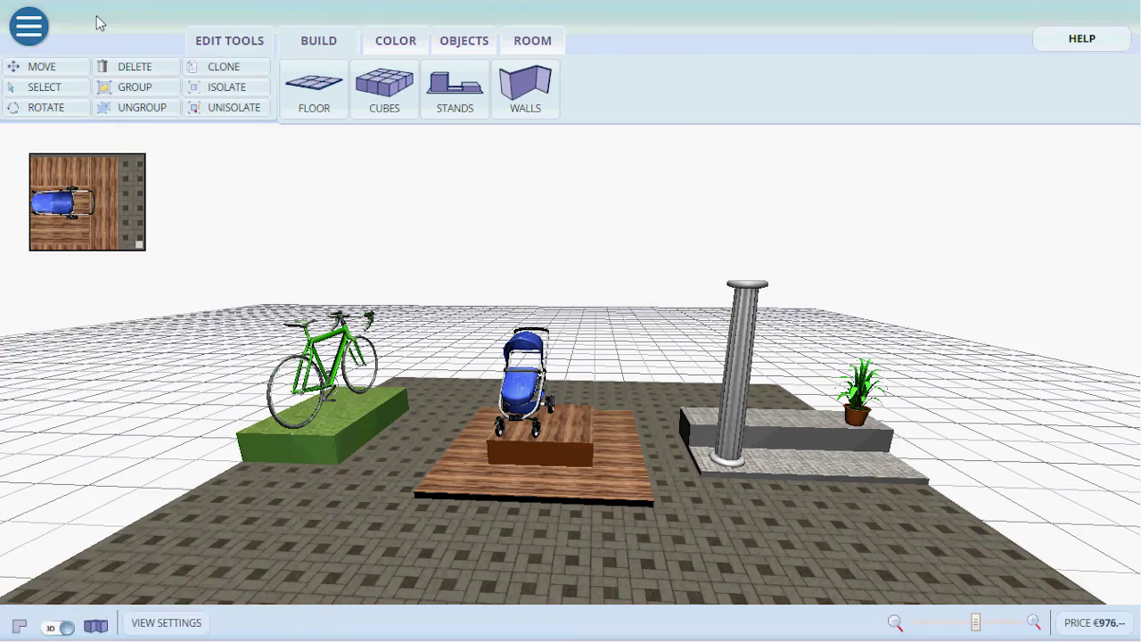